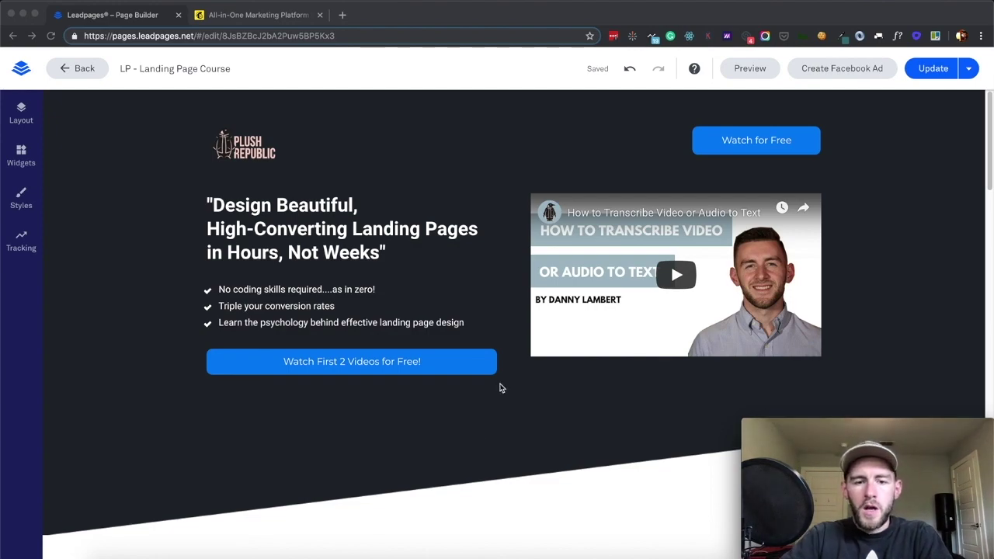
Scroll the landing page down to the countdown and 'Start Watching for Free!' signup form
{"action": "scroll", "coordinate": [501, 388], "scroll_direction": "down", "scroll_amount": 20}
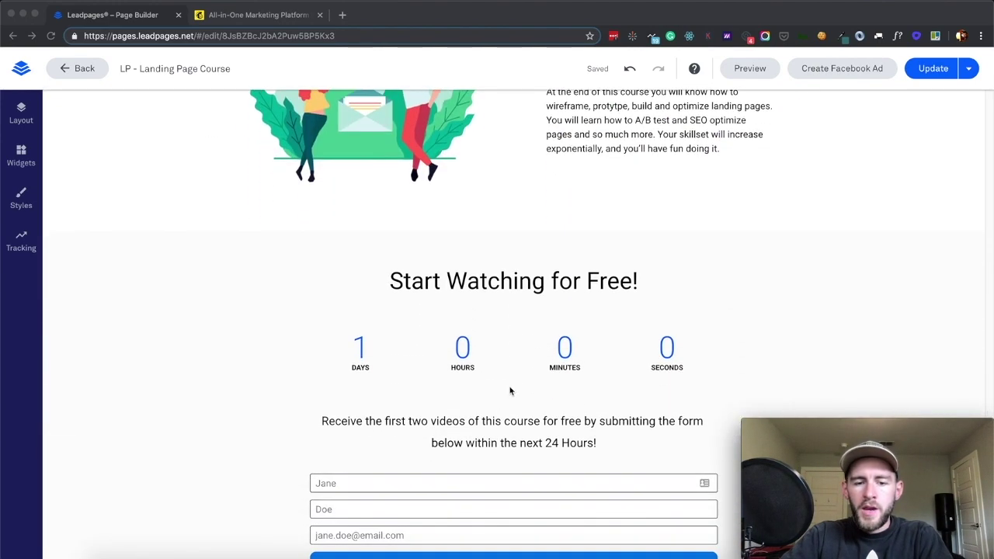
{"action": "scroll", "coordinate": [504, 403], "scroll_direction": "down", "scroll_amount": 2}
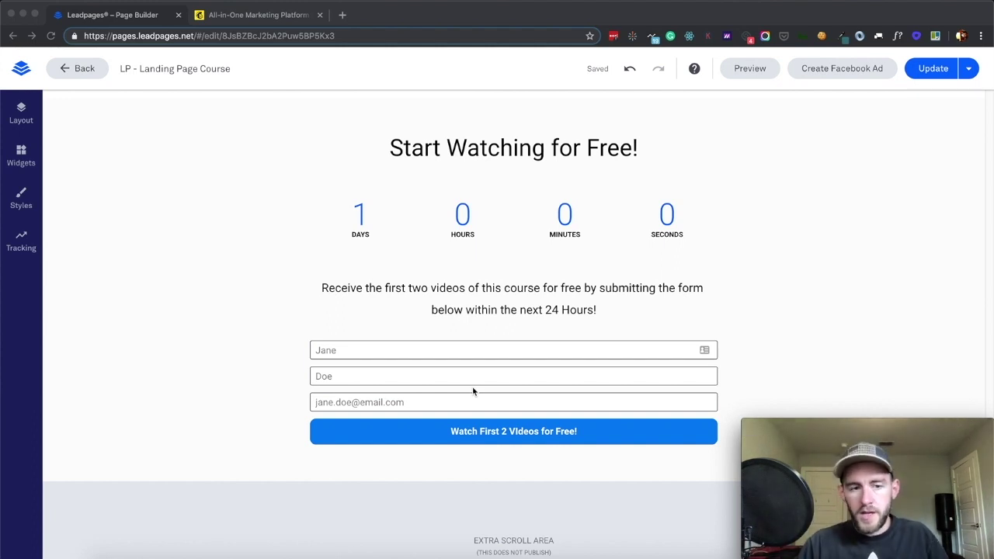
{"action": "left_click", "coordinate": [22, 116]}
Open the Free Course Form editor and browse its full integrations catalog via More Services
{"action": "left_click", "coordinate": [22, 117]}
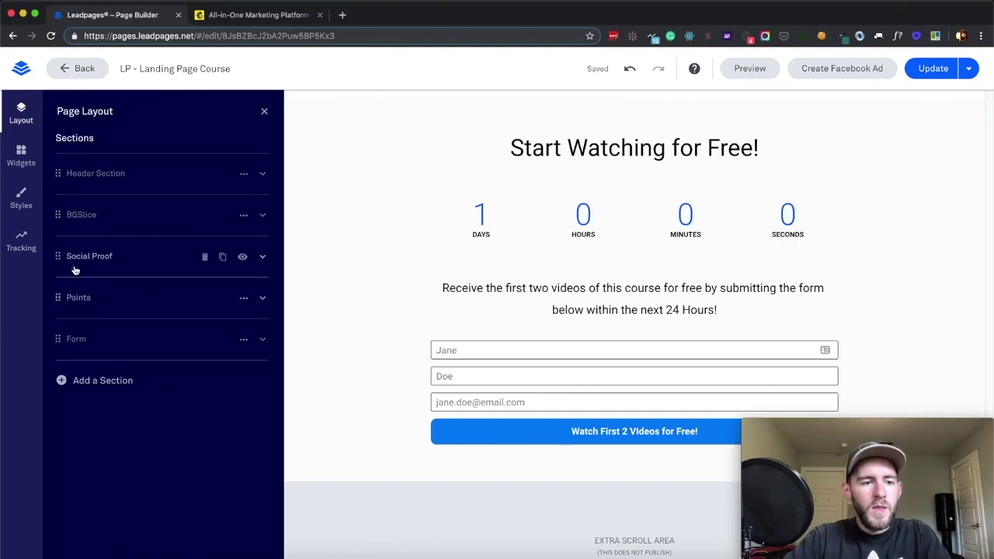
{"action": "left_click", "coordinate": [21, 241]}
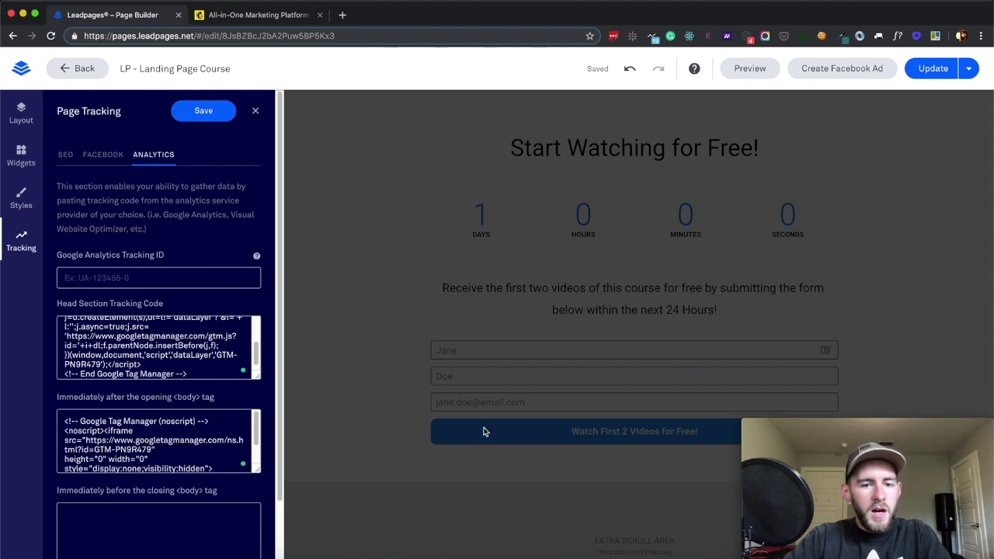
{"action": "left_click", "coordinate": [256, 113]}
{"action": "left_click", "coordinate": [473, 349]}
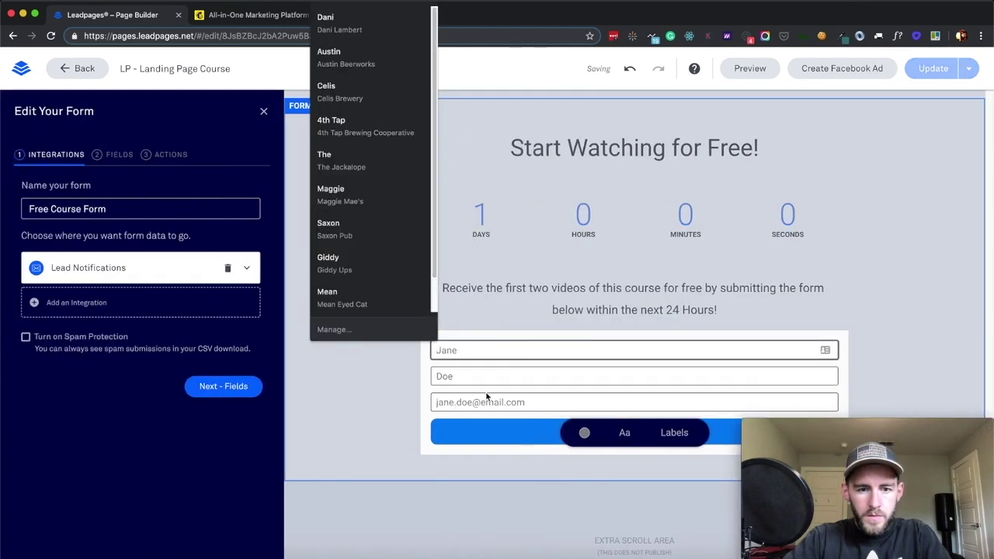
{"action": "left_click", "coordinate": [82, 303]}
{"action": "left_click", "coordinate": [72, 401]}
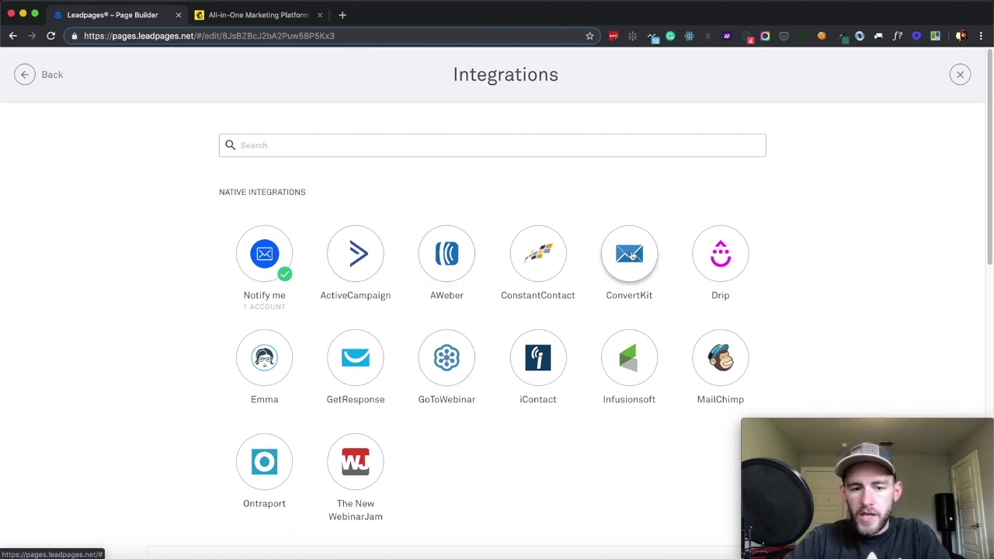
Pick the MailChimp tile from the integrations catalog, then switch to the Mailchimp site
{"action": "scroll", "coordinate": [629, 258], "scroll_direction": "down", "scroll_amount": 3}
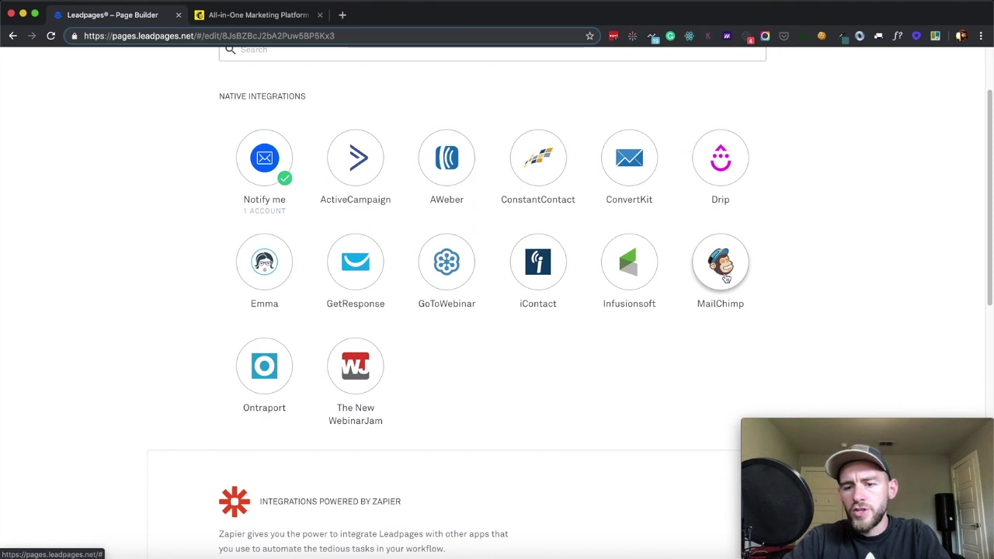
{"action": "left_click", "coordinate": [722, 262]}
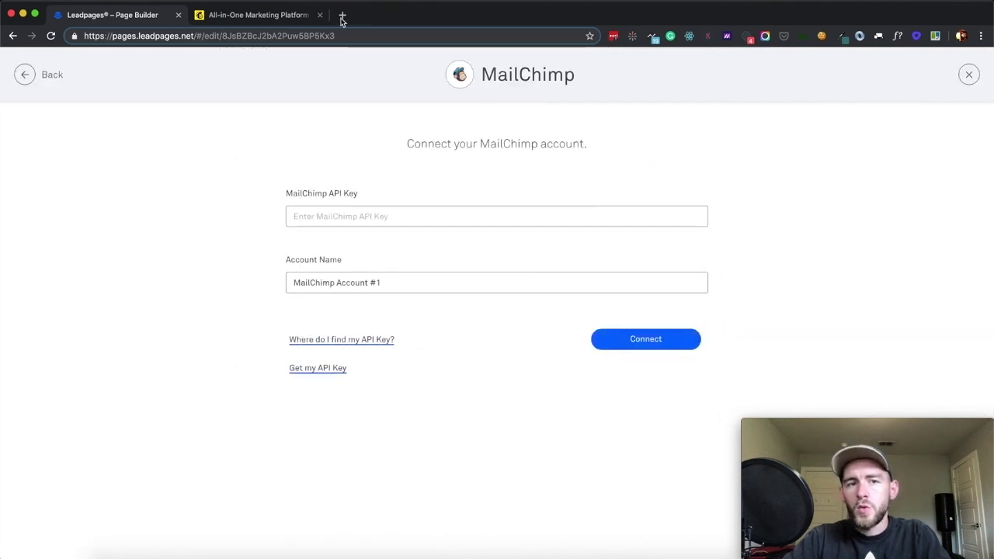
{"action": "left_click", "coordinate": [268, 15]}
{"action": "left_click", "coordinate": [909, 94]}
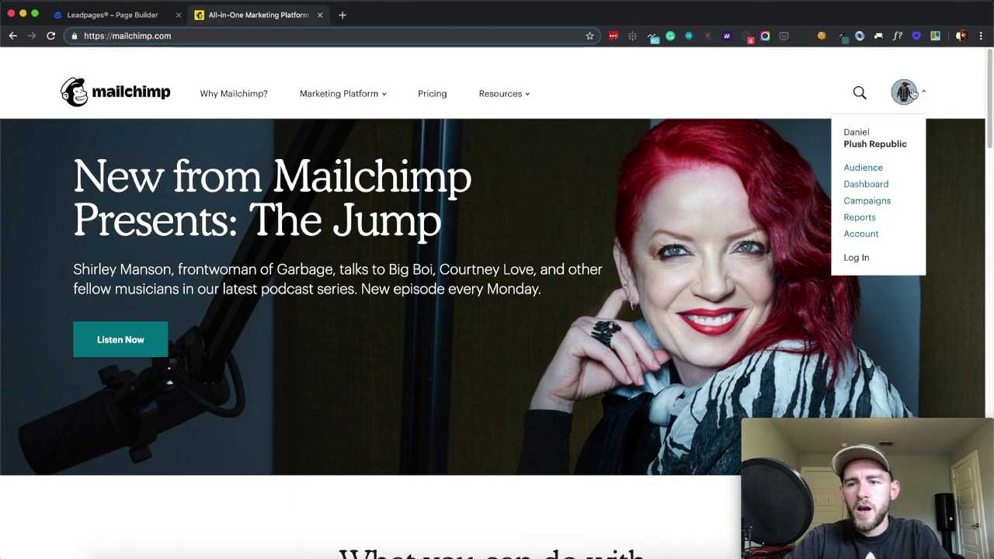
{"action": "left_click", "coordinate": [859, 232]}
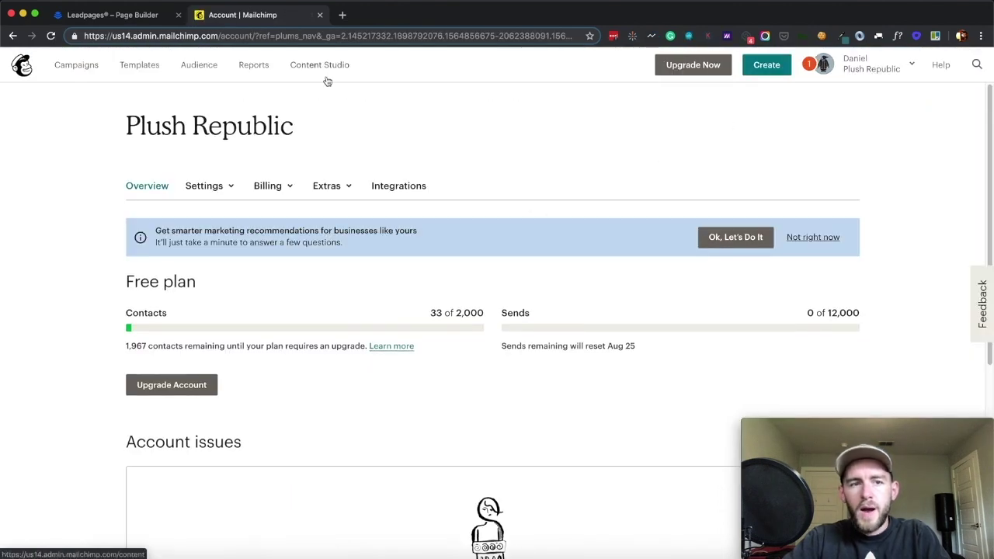
{"action": "left_click", "coordinate": [128, 16]}
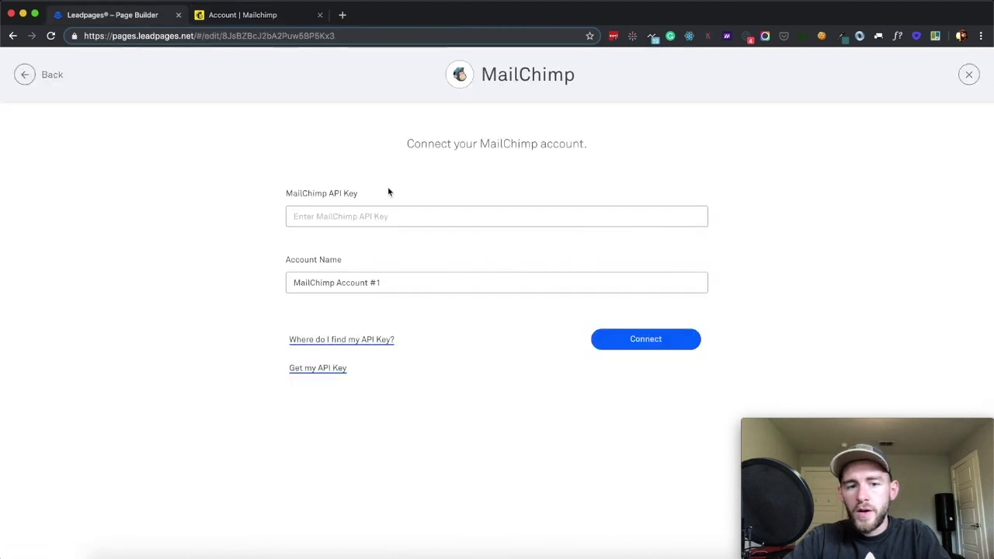
{"action": "triple_click", "coordinate": [331, 284]}
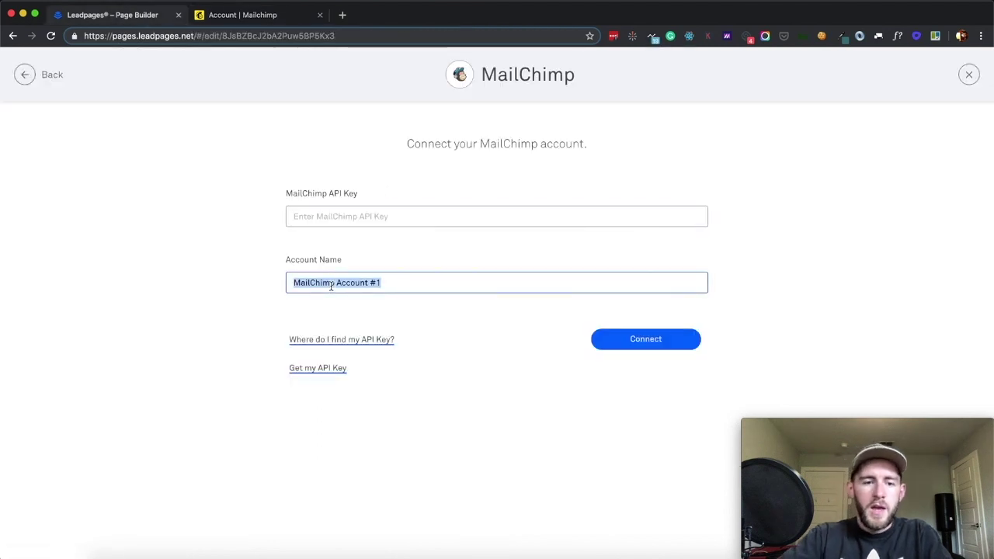
{"action": "type", "text": "Plush Republic MC"}
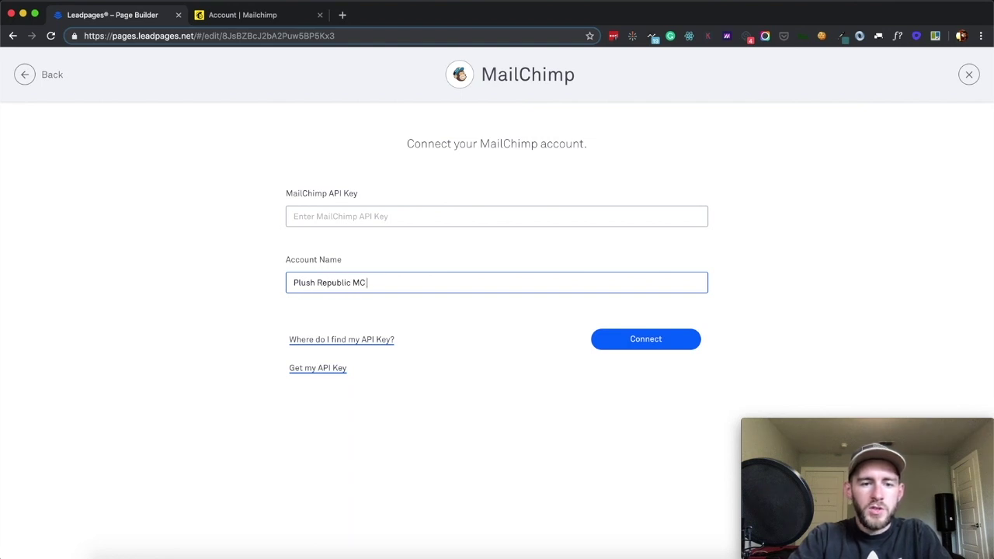
{"action": "type", "text": " Account"}
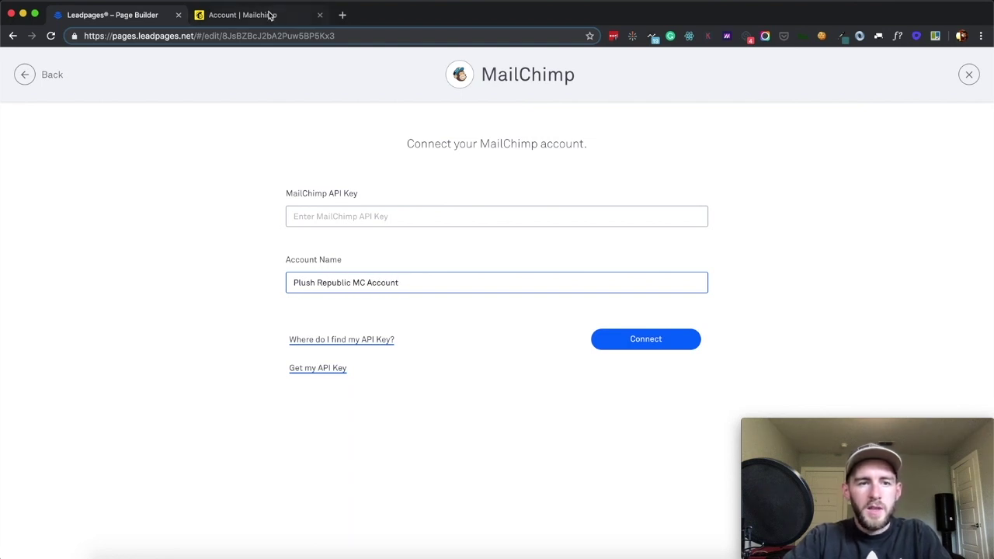
{"action": "left_click", "coordinate": [253, 21]}
{"action": "left_click", "coordinate": [914, 66]}
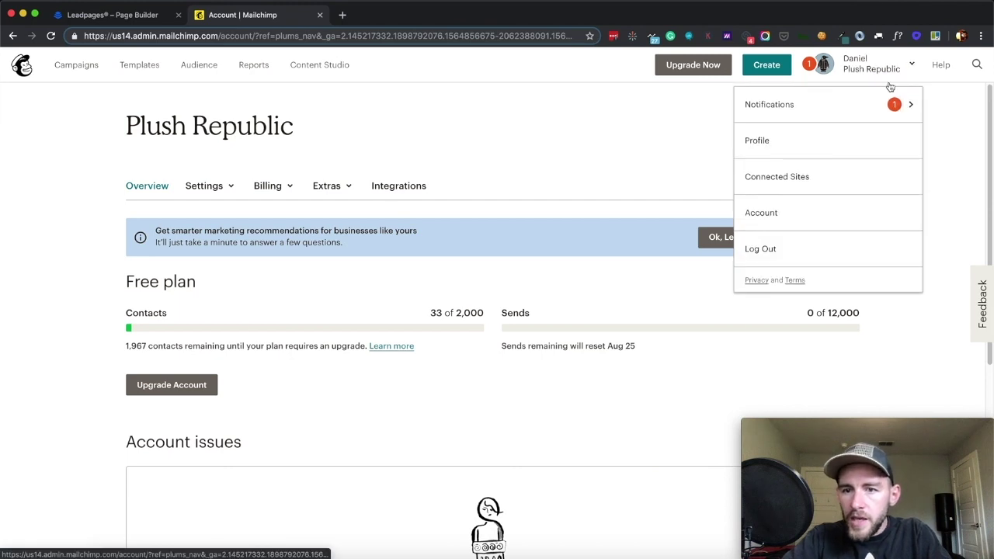
Browse the Mailchimp account settings and view Leadpages' instructions for finding the API key
{"action": "left_click", "coordinate": [782, 214]}
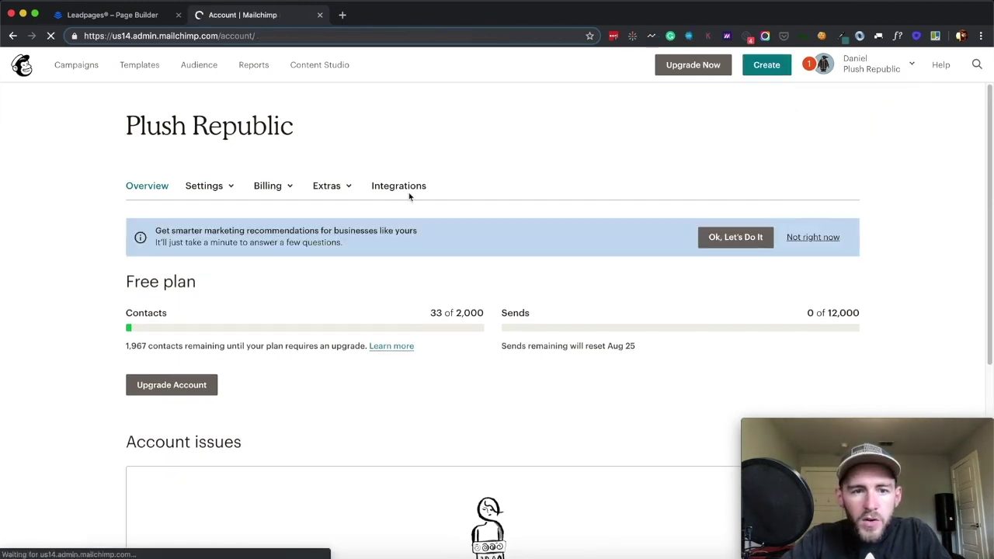
{"action": "left_click", "coordinate": [389, 191]}
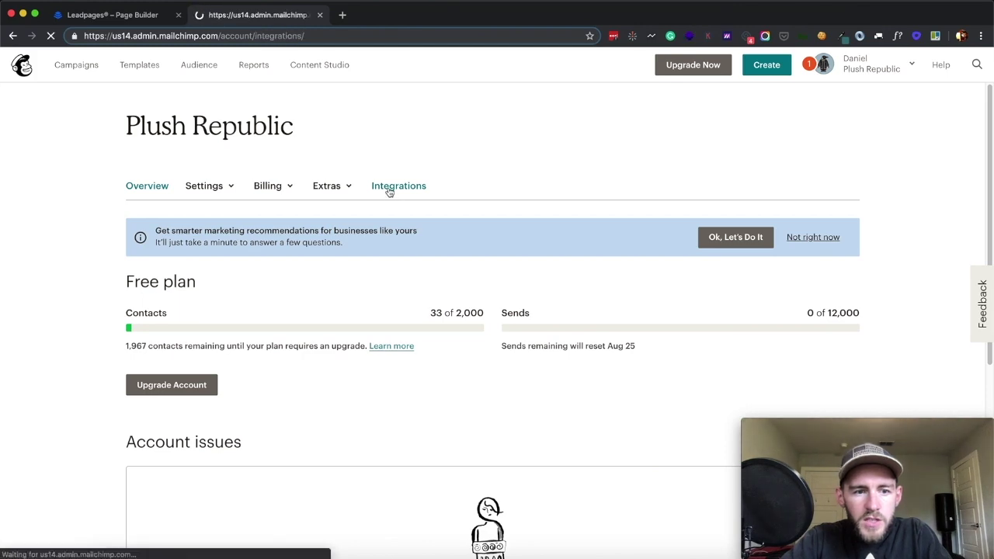
{"action": "scroll", "coordinate": [393, 202], "scroll_direction": "down", "scroll_amount": 5}
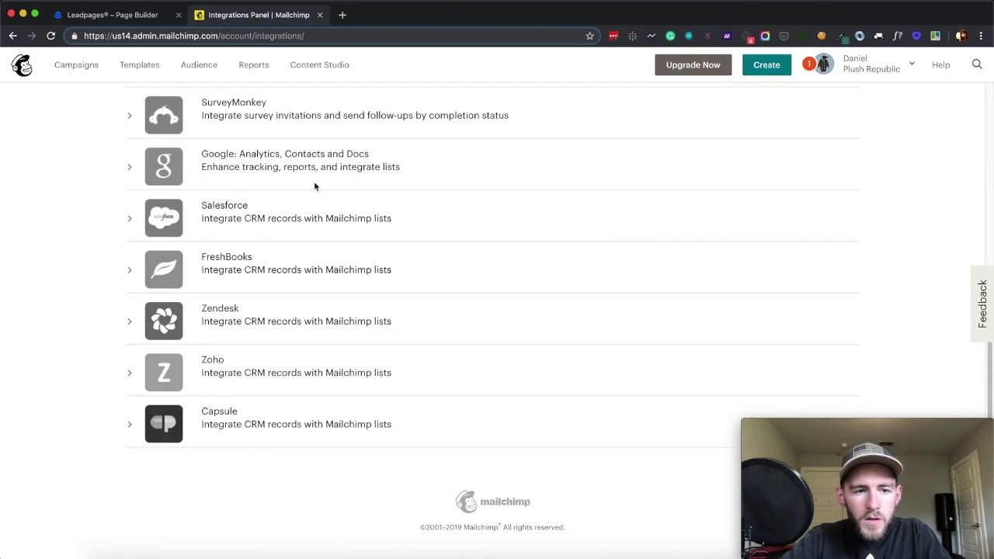
{"action": "scroll", "coordinate": [314, 186], "scroll_direction": "up", "scroll_amount": 5}
{"action": "left_click", "coordinate": [229, 186]}
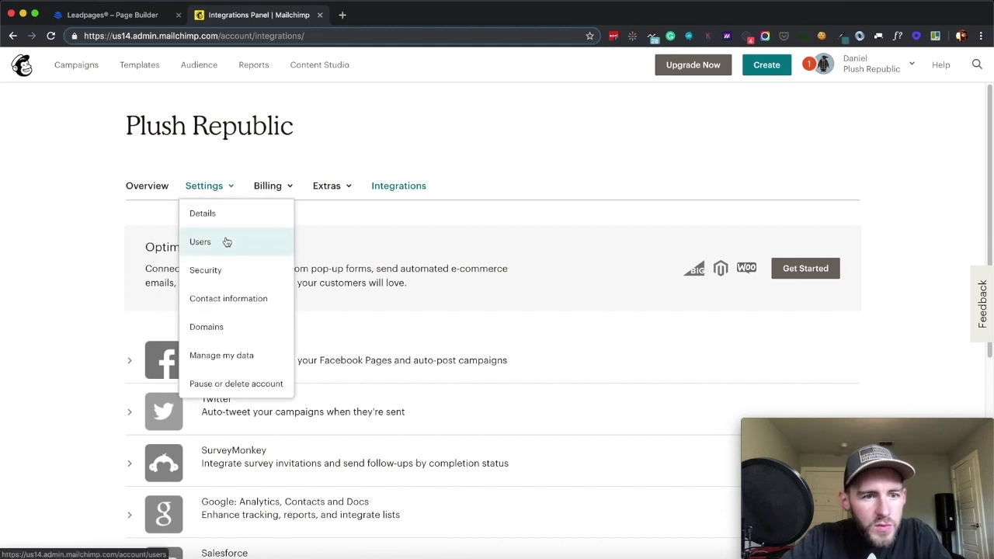
{"action": "left_click", "coordinate": [109, 21]}
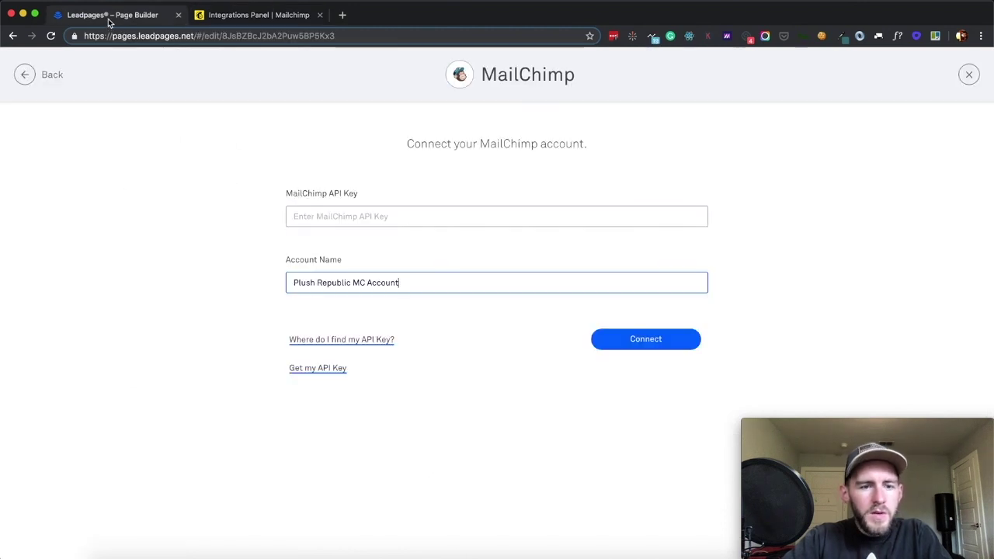
{"action": "left_click", "coordinate": [348, 342]}
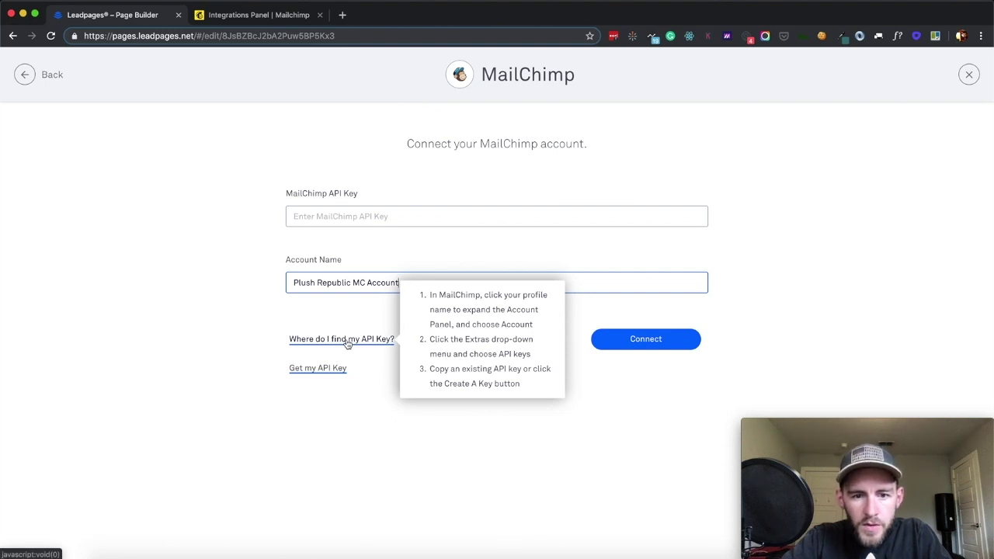
Go to Mailchimp's Account > Extras > API keys page and select the existing key
{"action": "left_click", "coordinate": [261, 22]}
{"action": "left_click", "coordinate": [349, 192]}
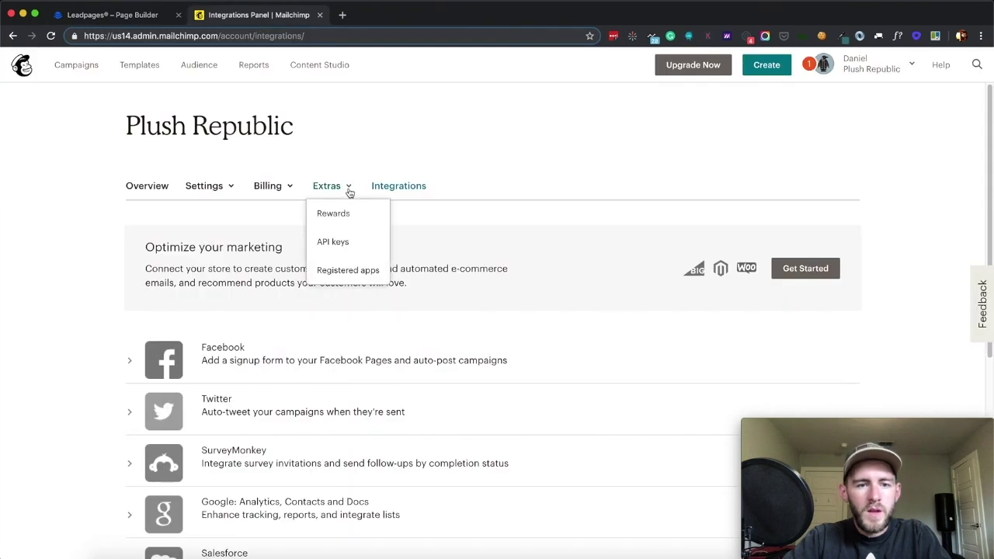
{"action": "left_click", "coordinate": [339, 240]}
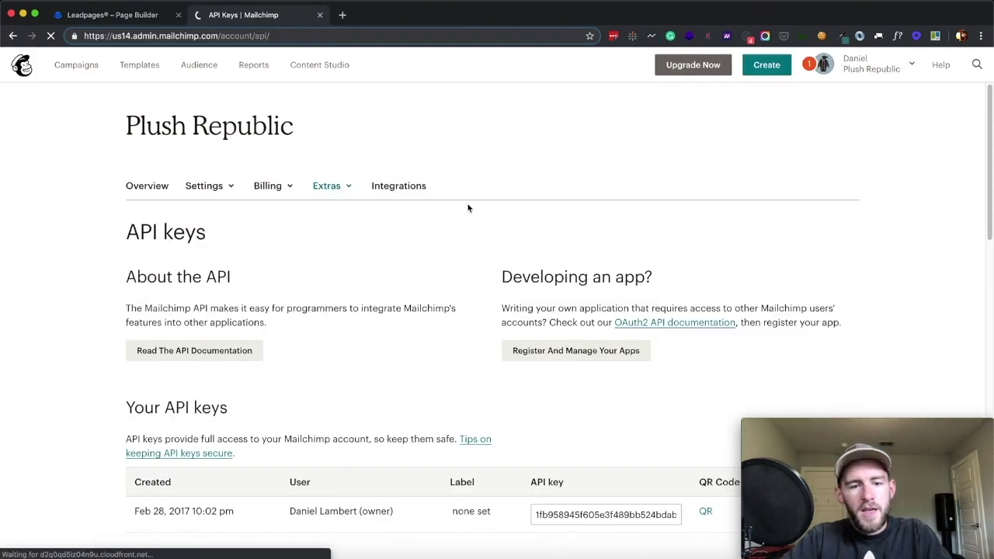
{"action": "scroll", "coordinate": [468, 207], "scroll_direction": "down", "scroll_amount": 5}
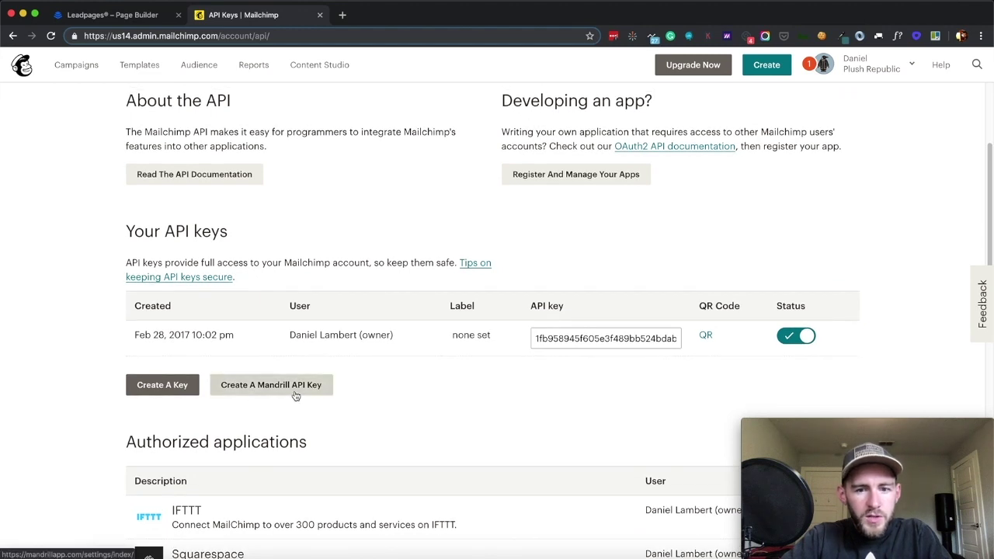
{"action": "scroll", "coordinate": [296, 395], "scroll_direction": "down", "scroll_amount": 1}
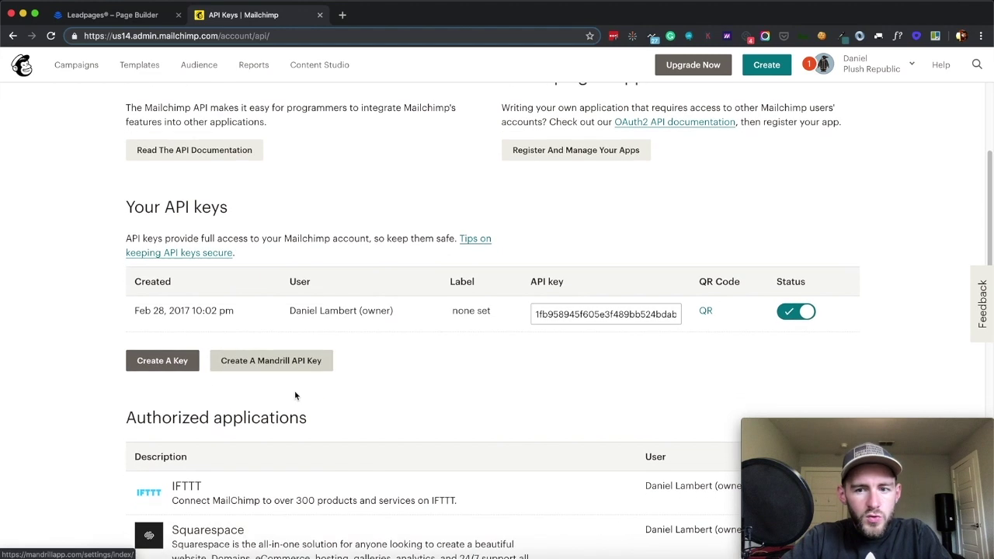
{"action": "left_click", "coordinate": [622, 317]}
{"action": "scroll", "coordinate": [453, 333], "scroll_direction": "down", "scroll_amount": 4}
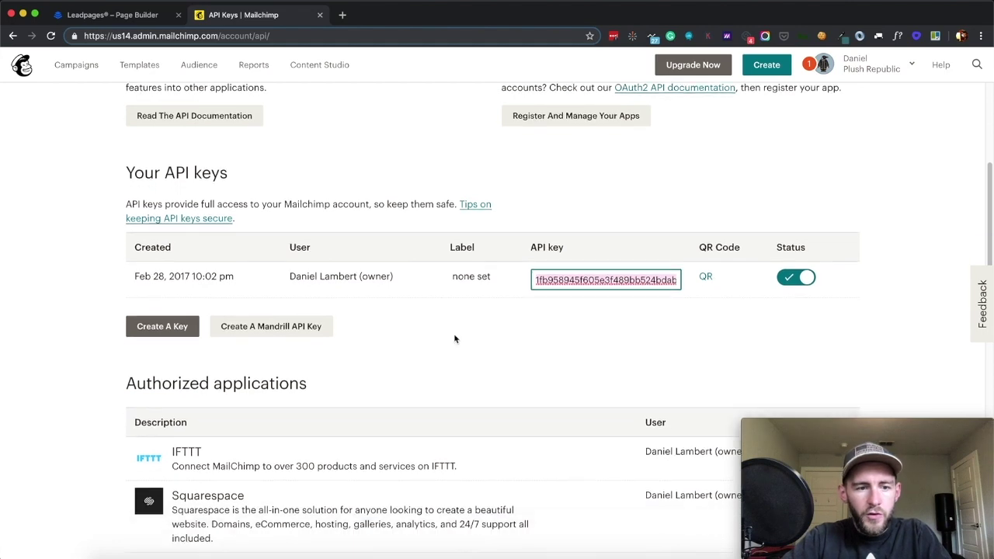
{"action": "left_click", "coordinate": [476, 258]}
Generate a second Mailchimp API key, copy it, and focus Leadpages' API Key field
{"action": "left_click", "coordinate": [147, 230]}
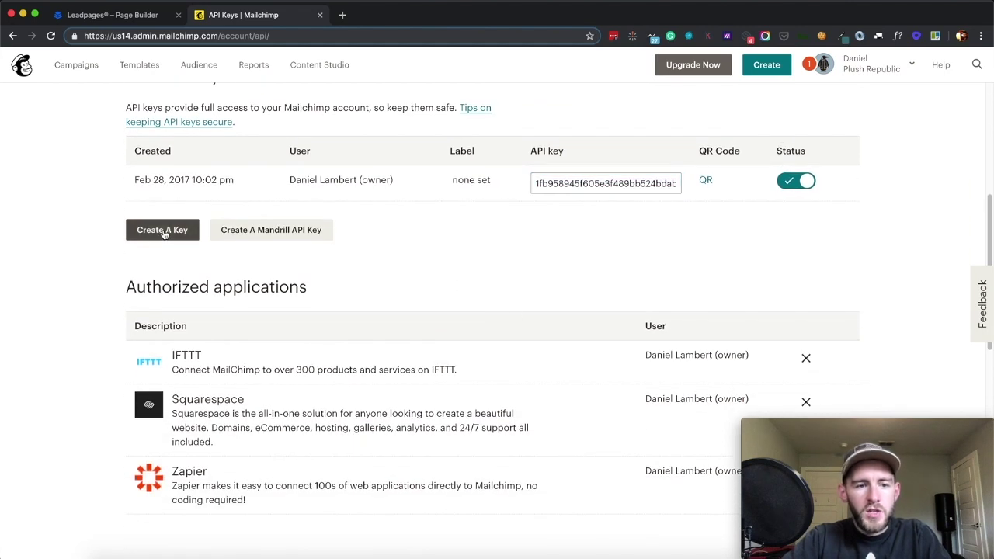
{"action": "scroll", "coordinate": [267, 313], "scroll_direction": "down", "scroll_amount": 9}
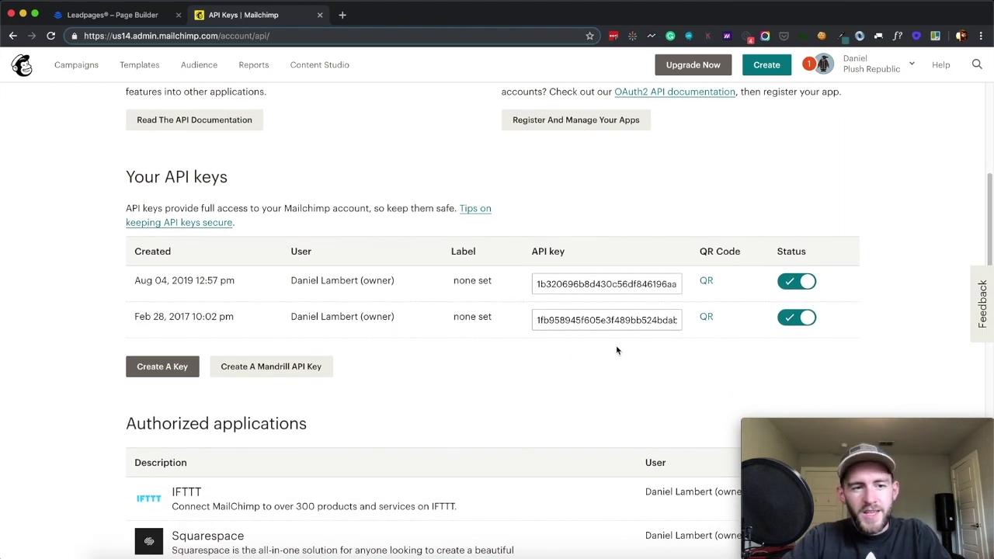
{"action": "left_click", "coordinate": [584, 318]}
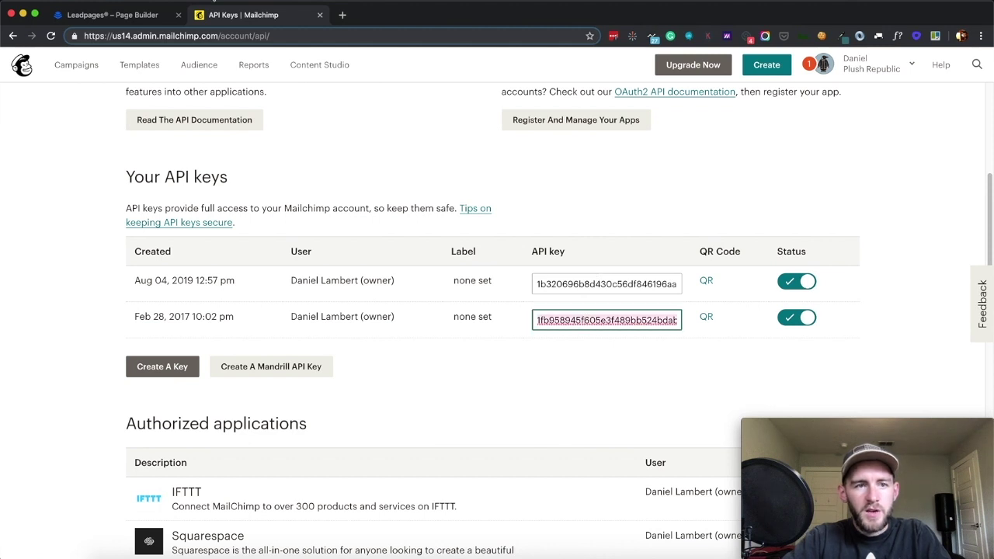
{"action": "left_click", "coordinate": [129, 15]}
{"action": "left_click", "coordinate": [365, 216]}
Paste the API key, connect the Plush Republic MC Account, and close the MailChimp settings
{"action": "key", "text": "ctrl+v"}
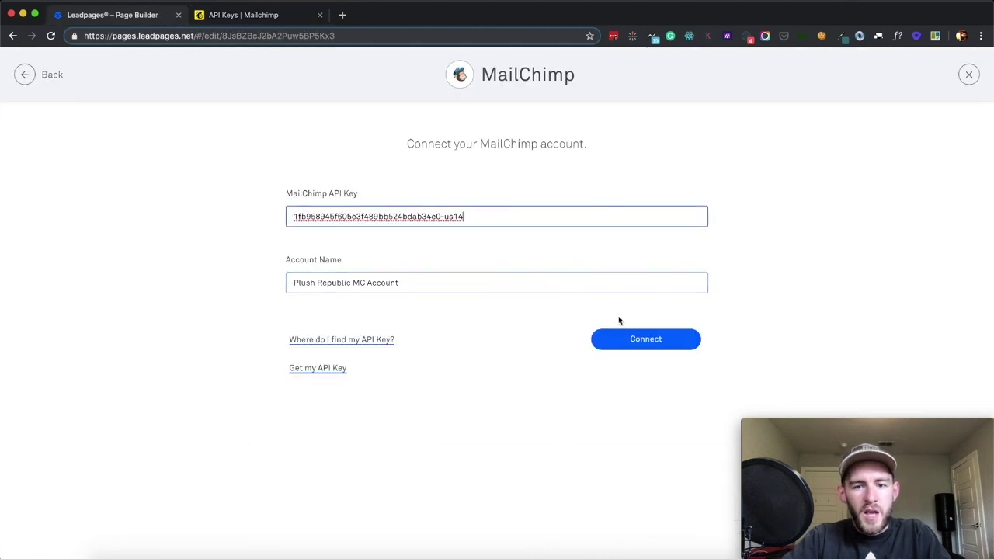
{"action": "left_click", "coordinate": [624, 340]}
{"action": "left_click", "coordinate": [623, 340]}
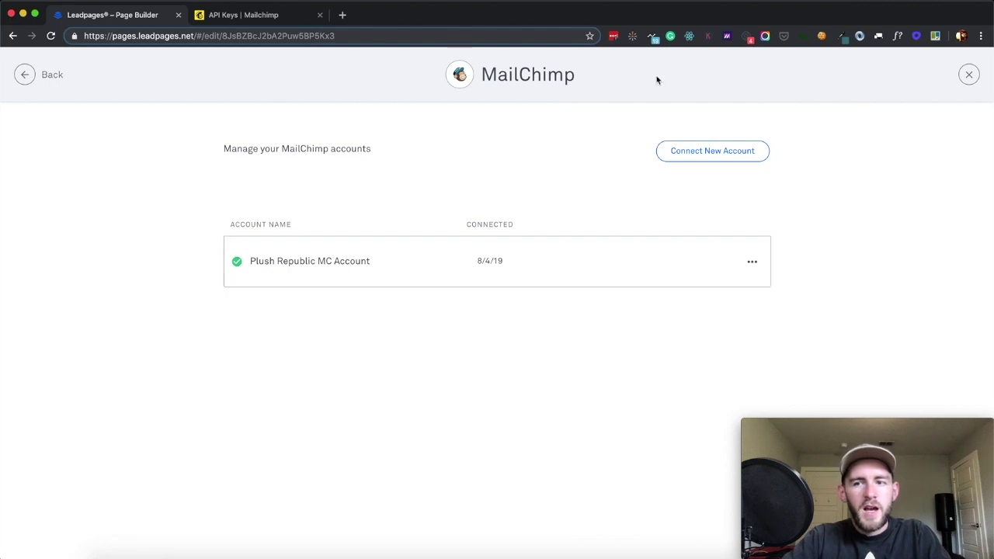
{"action": "left_click", "coordinate": [970, 75]}
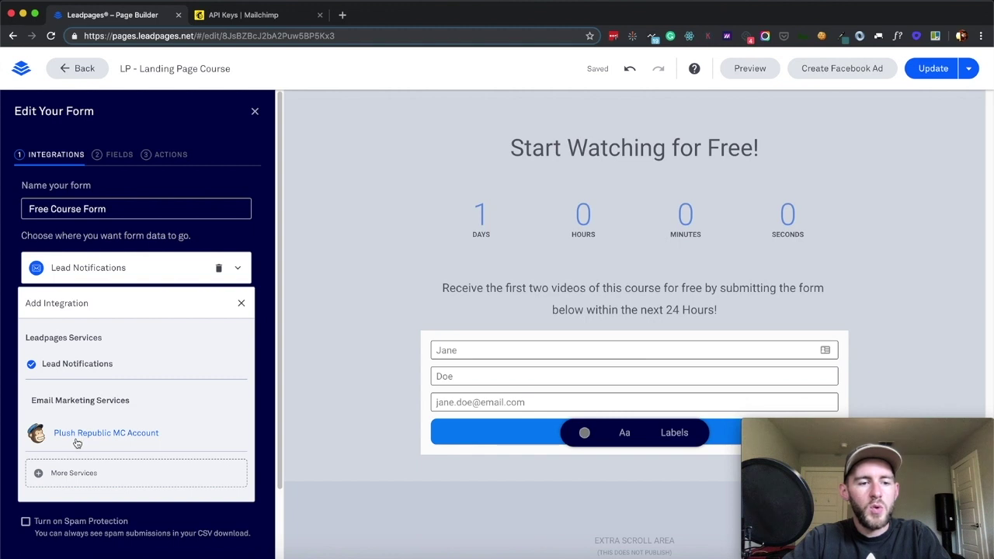
{"action": "scroll", "coordinate": [88, 435], "scroll_direction": "down", "scroll_amount": 1}
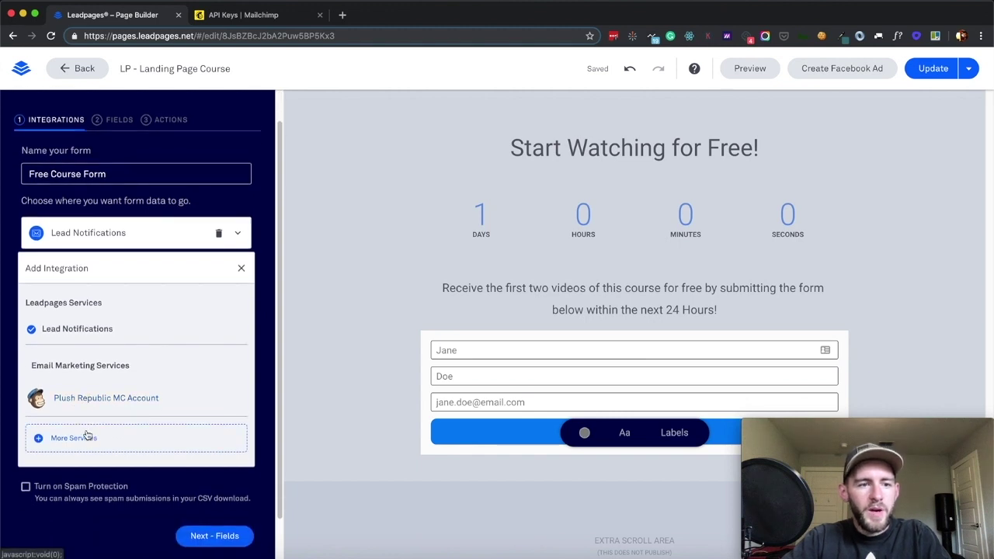
Relabel the Jane field as 'First Name', with 'First Name' as its placeholder
{"action": "left_click", "coordinate": [221, 536]}
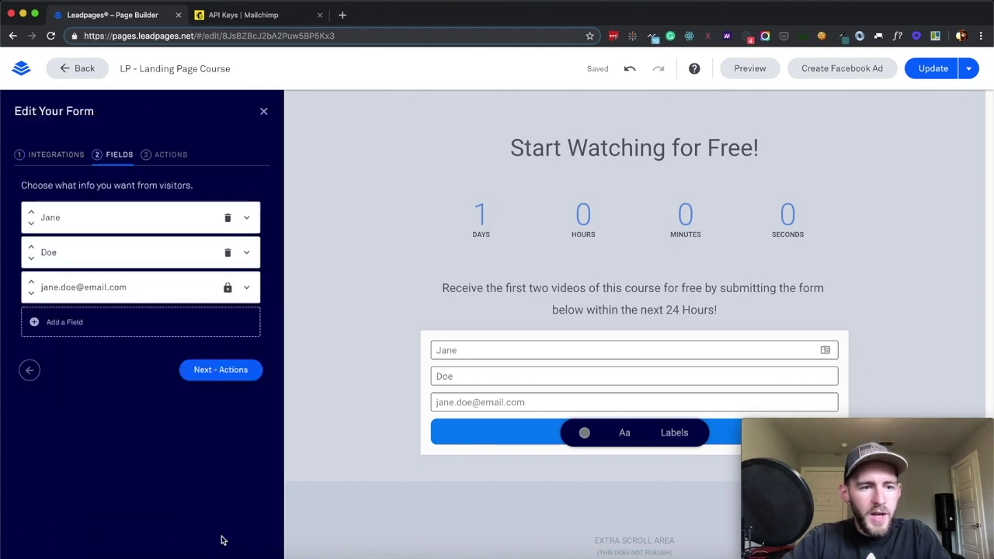
{"action": "left_click", "coordinate": [173, 221]}
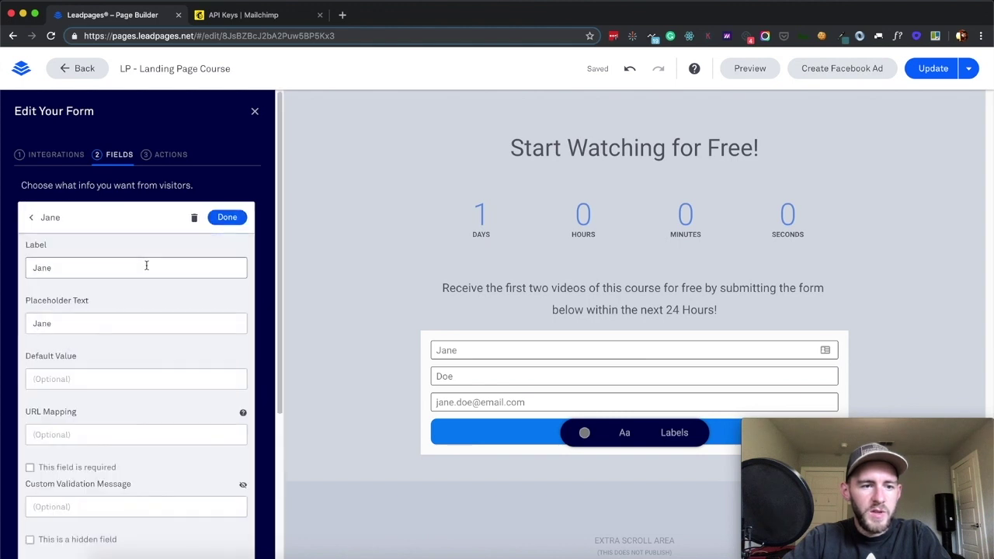
{"action": "double_click", "coordinate": [119, 267]}
{"action": "type", "text": "First N"}
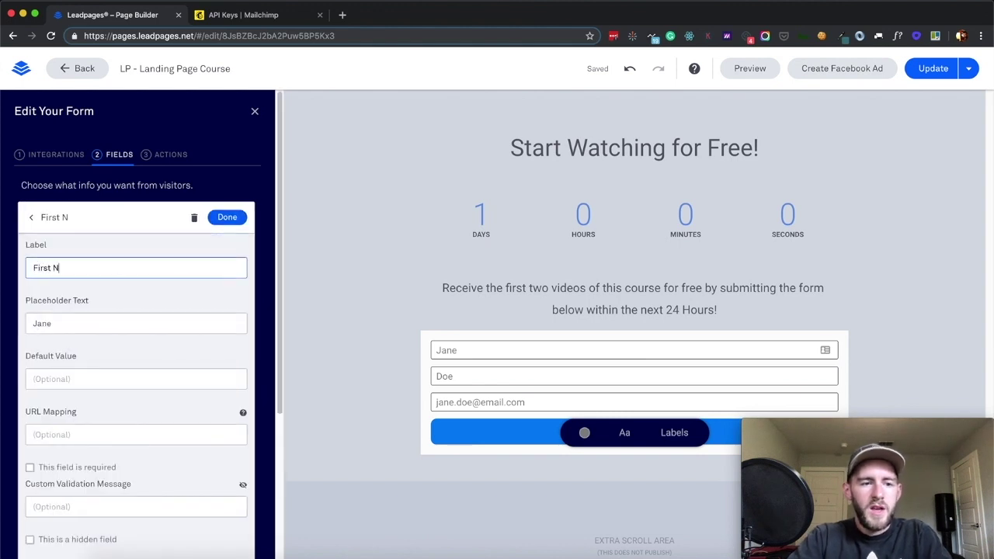
{"action": "type", "text": "ame"}
{"action": "left_click", "coordinate": [91, 324]}
{"action": "double_click", "coordinate": [90, 324]}
{"action": "triple_click", "coordinate": [85, 269]}
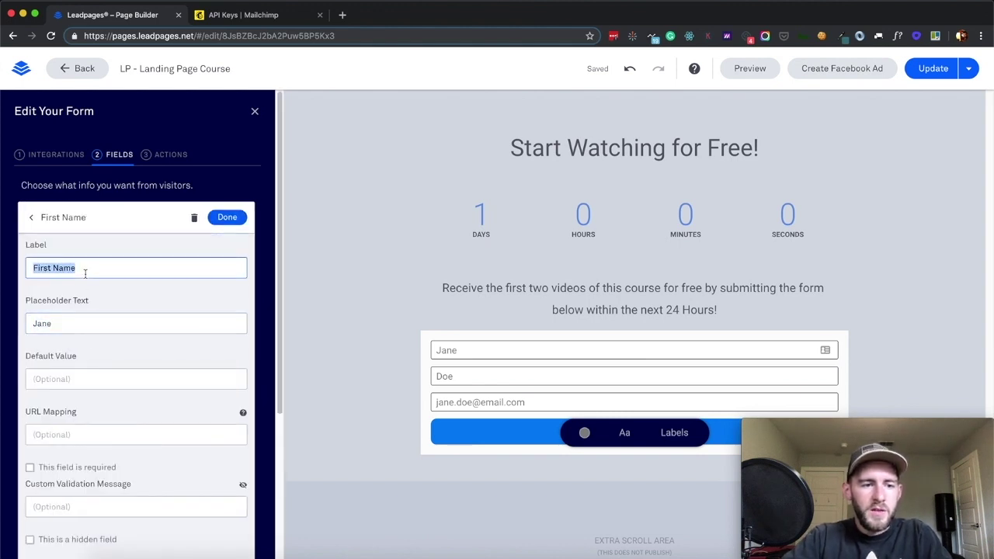
{"action": "key", "text": "ctrl+c"}
{"action": "double_click", "coordinate": [55, 323]}
{"action": "key", "text": "ctrl+v"}
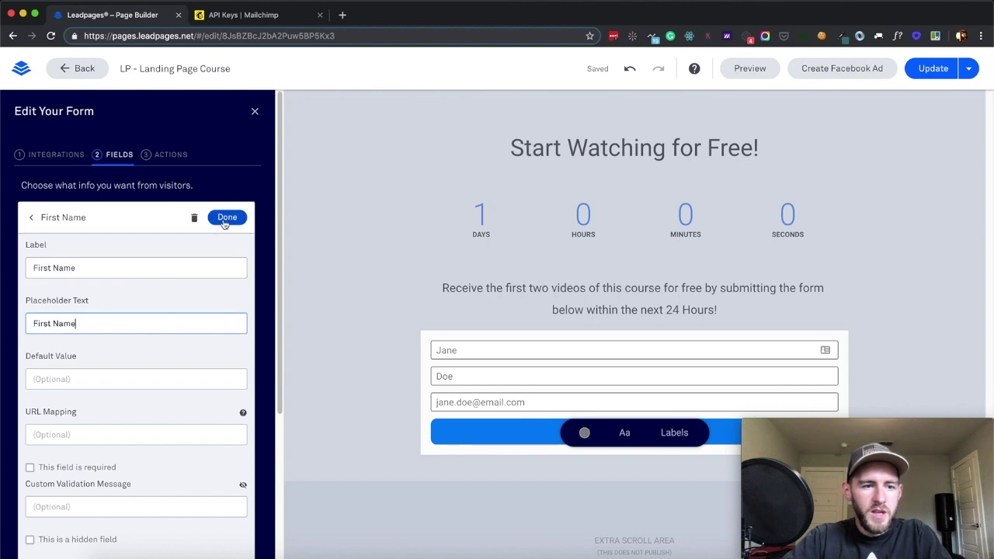
{"action": "left_click", "coordinate": [226, 218]}
Relabel the Doe field as 'Last Name', with 'Last Name' as its placeholder
{"action": "left_click", "coordinate": [246, 252]}
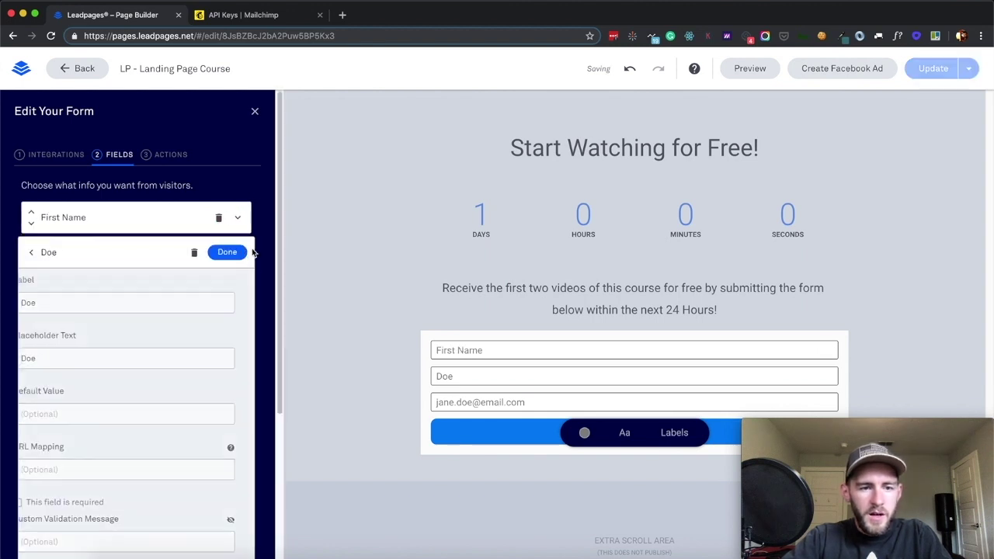
{"action": "triple_click", "coordinate": [102, 302]}
{"action": "type", "text": "L"}
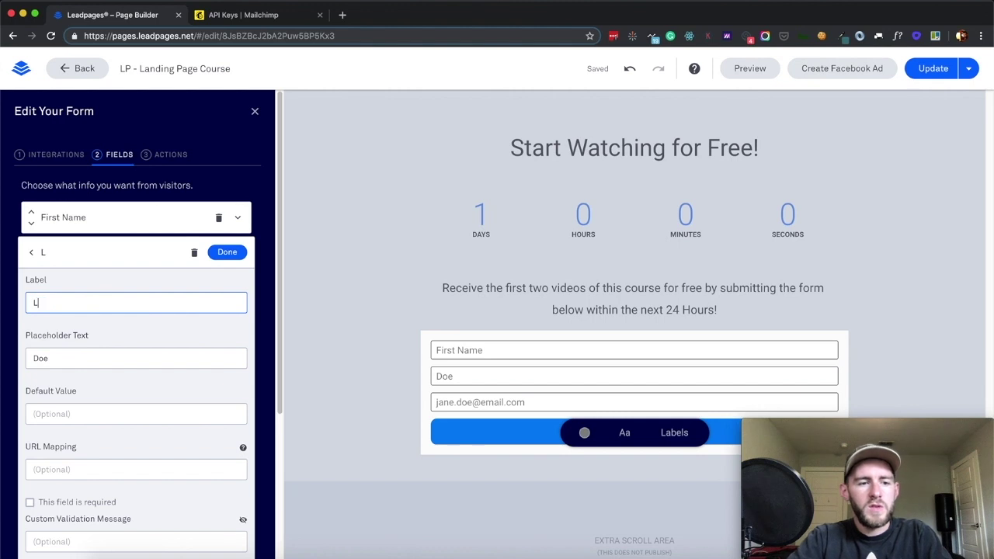
{"action": "type", "text": "ast Name"}
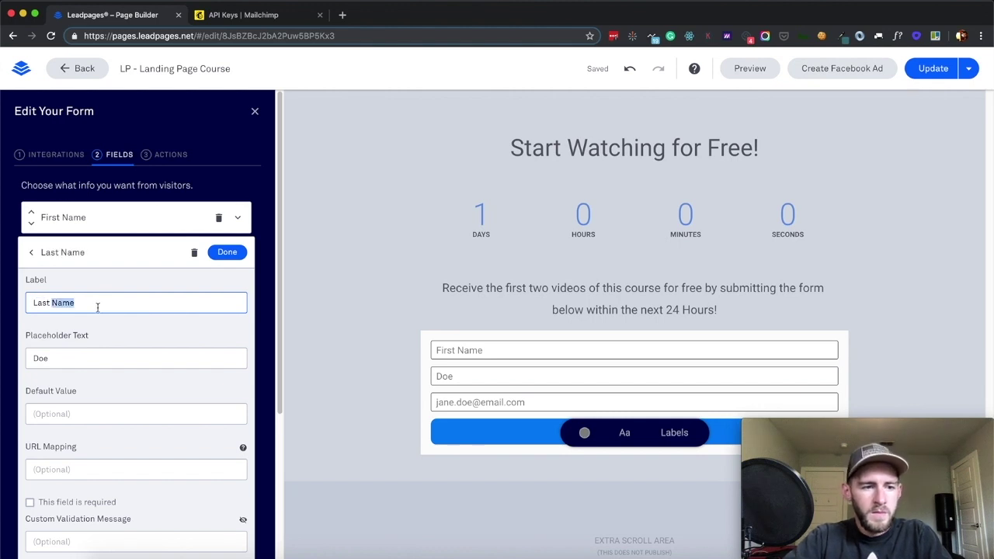
{"action": "triple_click", "coordinate": [68, 357]}
{"action": "key", "text": "super+v"}
{"action": "left_click", "coordinate": [226, 251]}
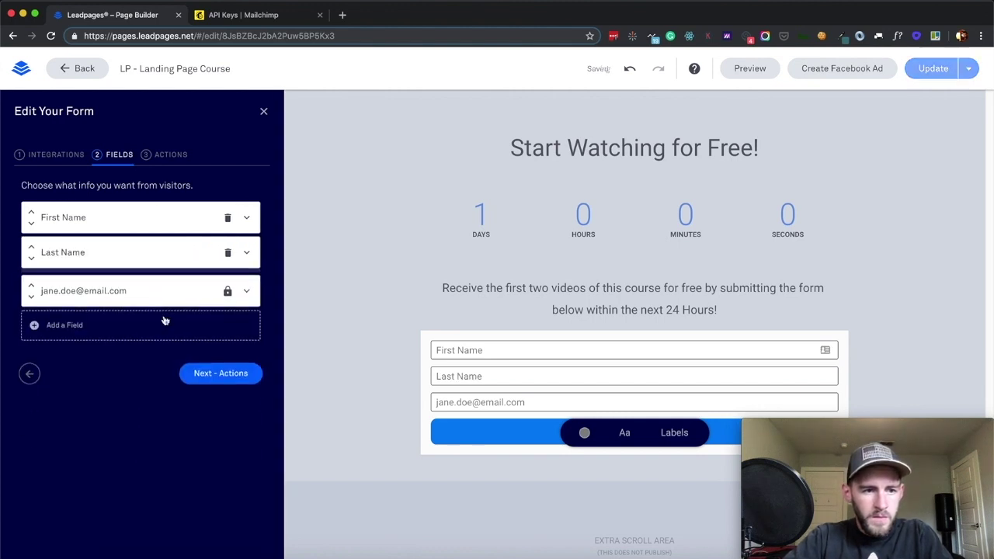
Relabel the email field as 'E-mail address', matching its placeholder text
{"action": "left_click", "coordinate": [247, 287]}
{"action": "triple_click", "coordinate": [116, 337]}
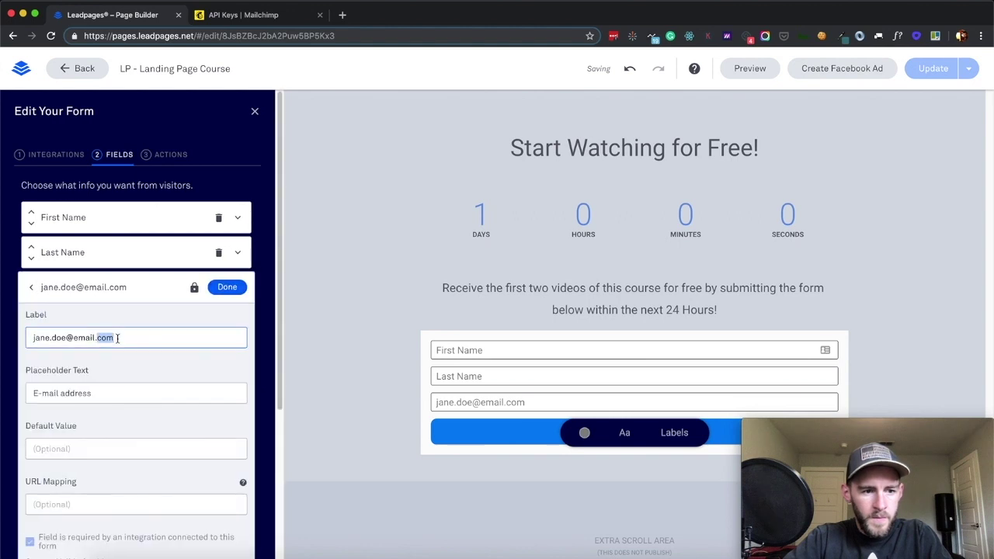
{"action": "triple_click", "coordinate": [87, 391]}
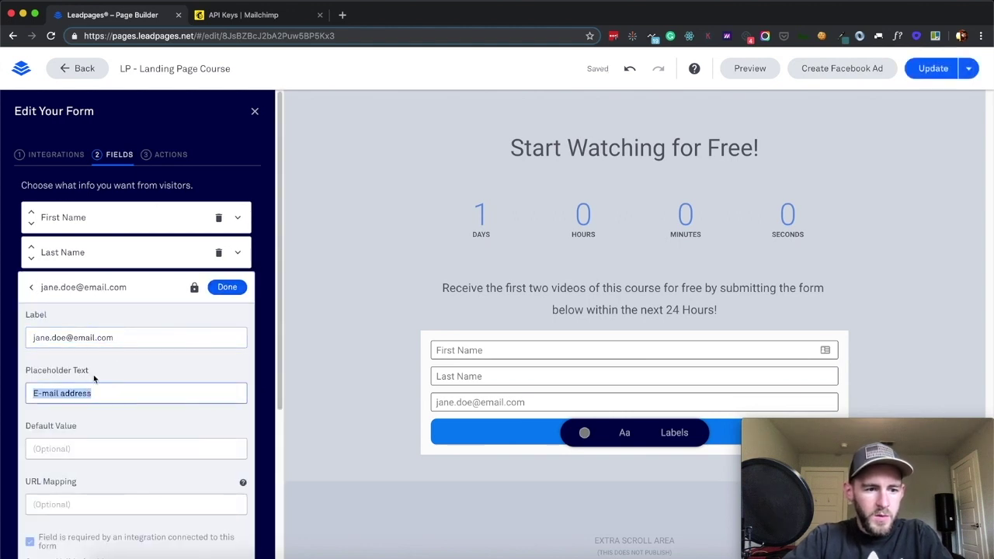
{"action": "key", "text": "super+c"}
{"action": "left_click", "coordinate": [115, 338]}
{"action": "triple_click", "coordinate": [115, 338]}
{"action": "key", "text": "super+v"}
{"action": "scroll", "coordinate": [129, 427], "scroll_direction": "down", "scroll_amount": 3}
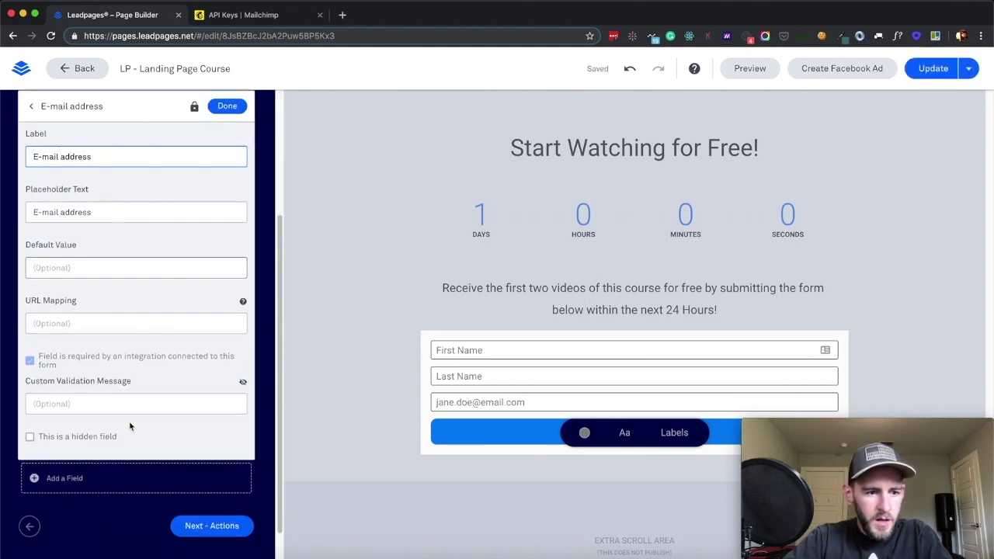
{"action": "scroll", "coordinate": [129, 426], "scroll_direction": "down", "scroll_amount": 1}
{"action": "scroll", "coordinate": [130, 426], "scroll_direction": "up", "scroll_amount": 5}
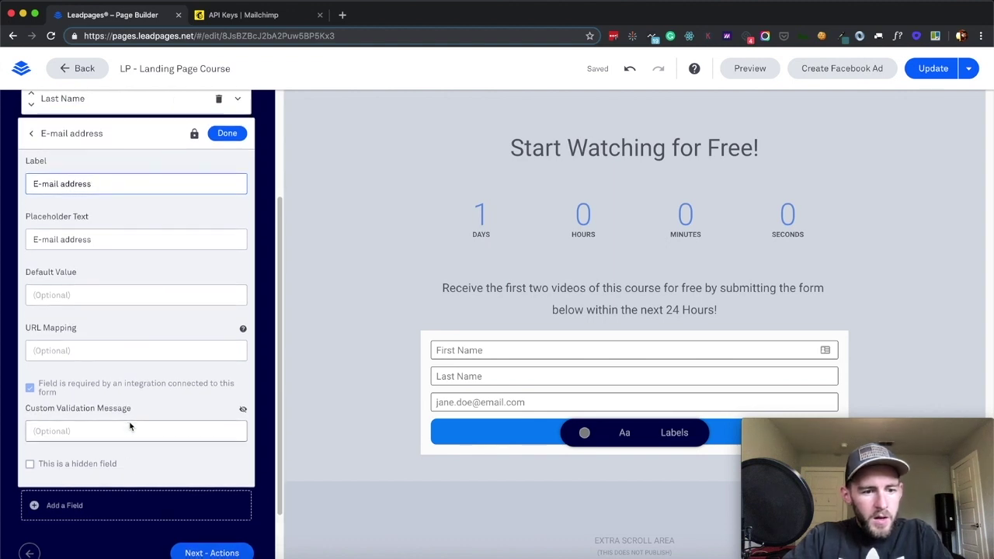
Keep the Default Leadpages thank you page action with no lead magnet attached
{"action": "left_click", "coordinate": [228, 257]}
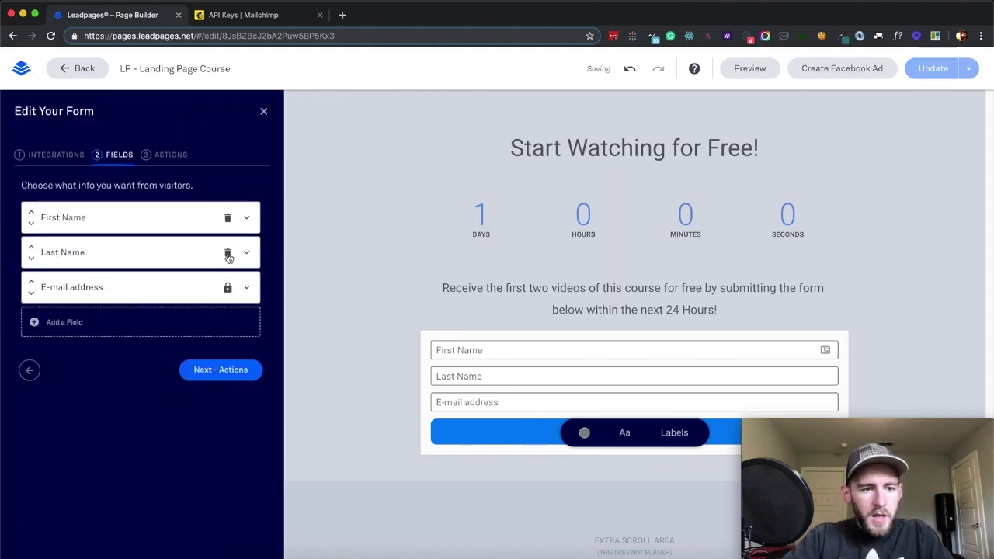
{"action": "left_click", "coordinate": [207, 370]}
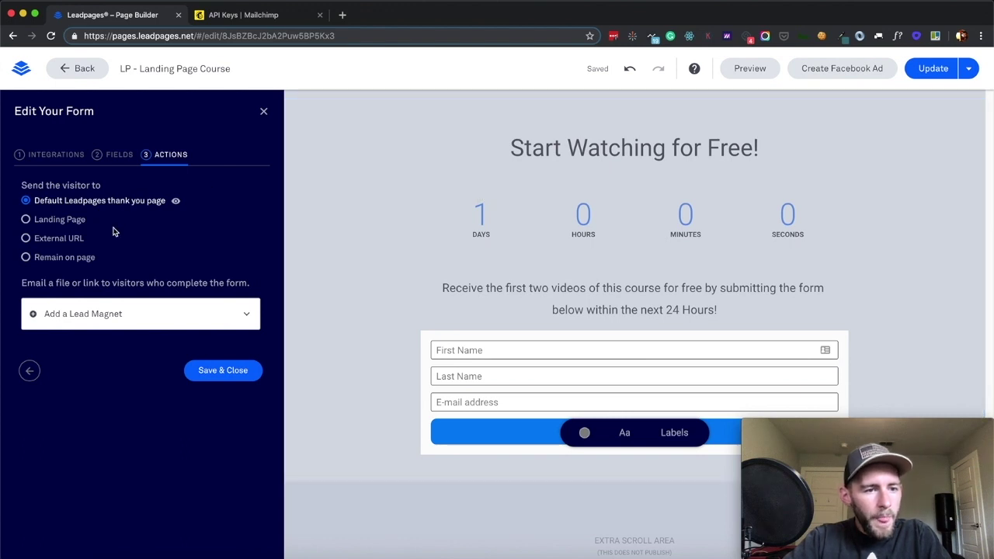
{"action": "left_click", "coordinate": [246, 317]}
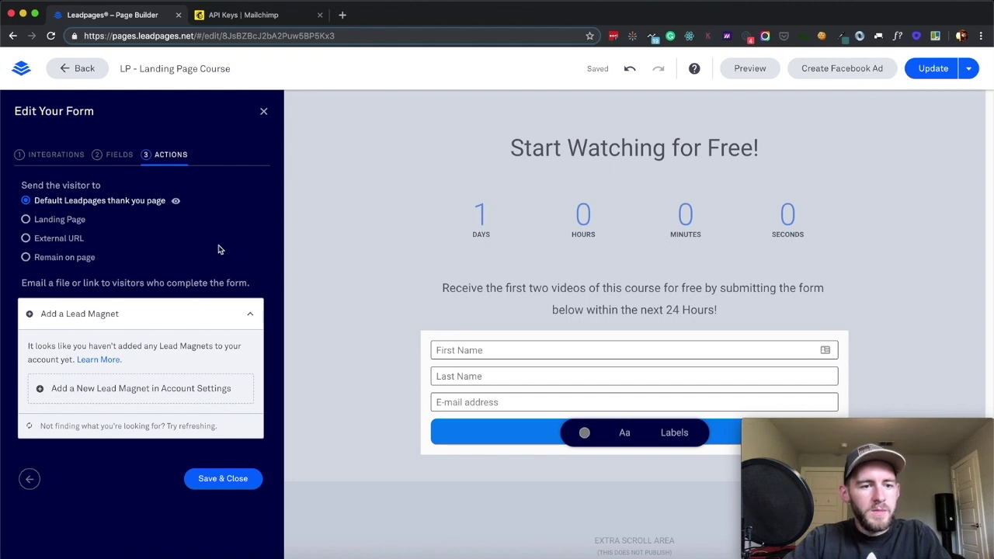
{"action": "left_click", "coordinate": [253, 314]}
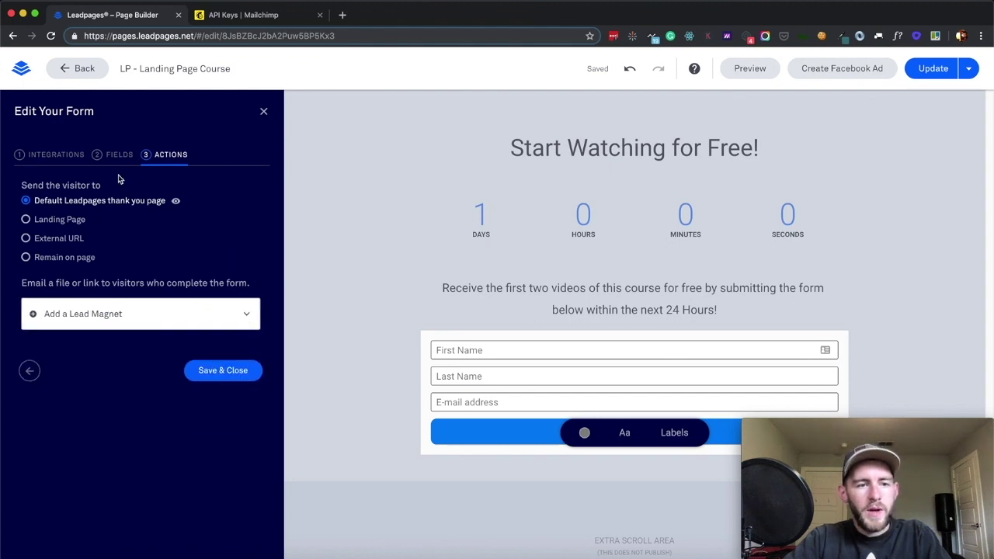
{"action": "left_click", "coordinate": [61, 154]}
Browse the available field types and add a Comment field to the form
{"action": "left_click", "coordinate": [108, 155]}
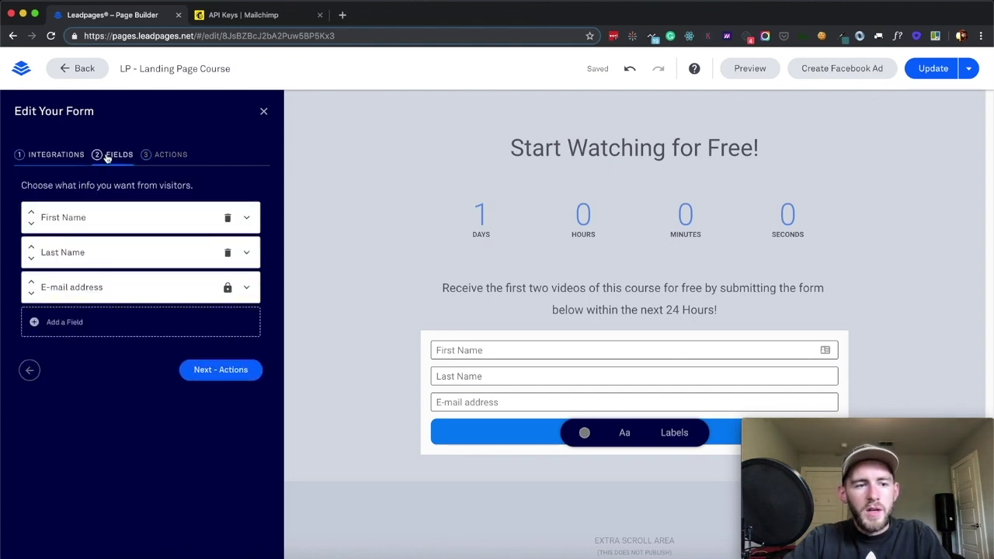
{"action": "left_click", "coordinate": [78, 316]}
{"action": "scroll", "coordinate": [95, 377], "scroll_direction": "down", "scroll_amount": 1}
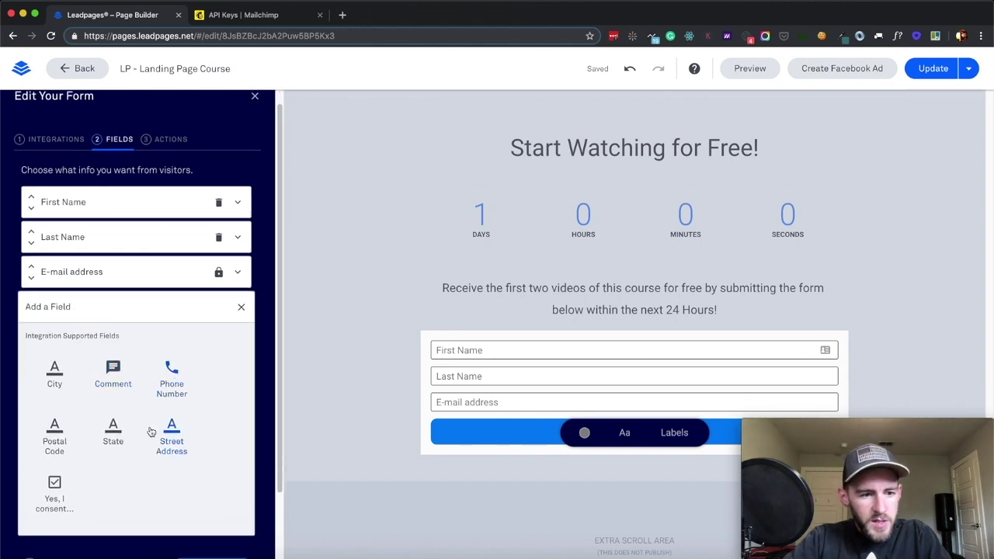
{"action": "scroll", "coordinate": [152, 432], "scroll_direction": "down", "scroll_amount": 2}
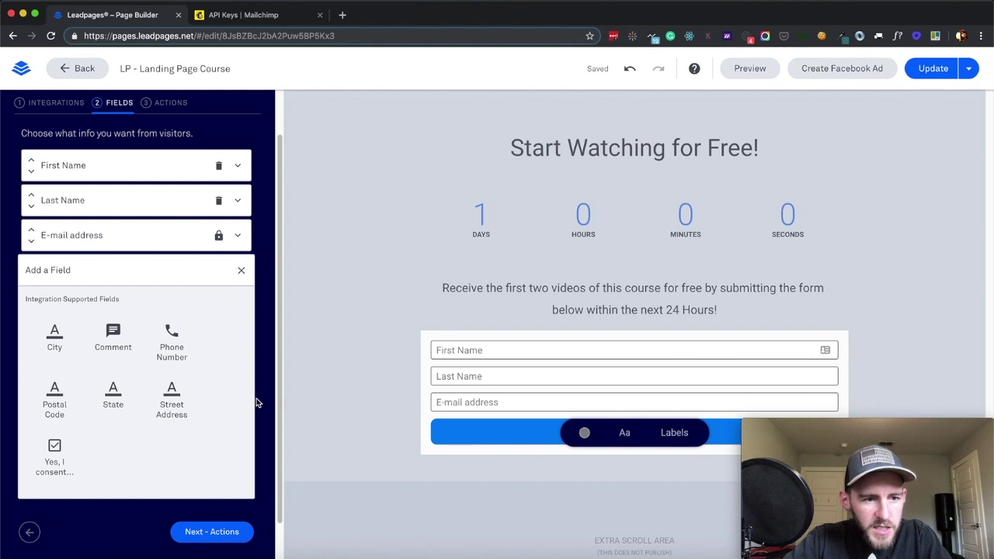
{"action": "left_click", "coordinate": [241, 272]}
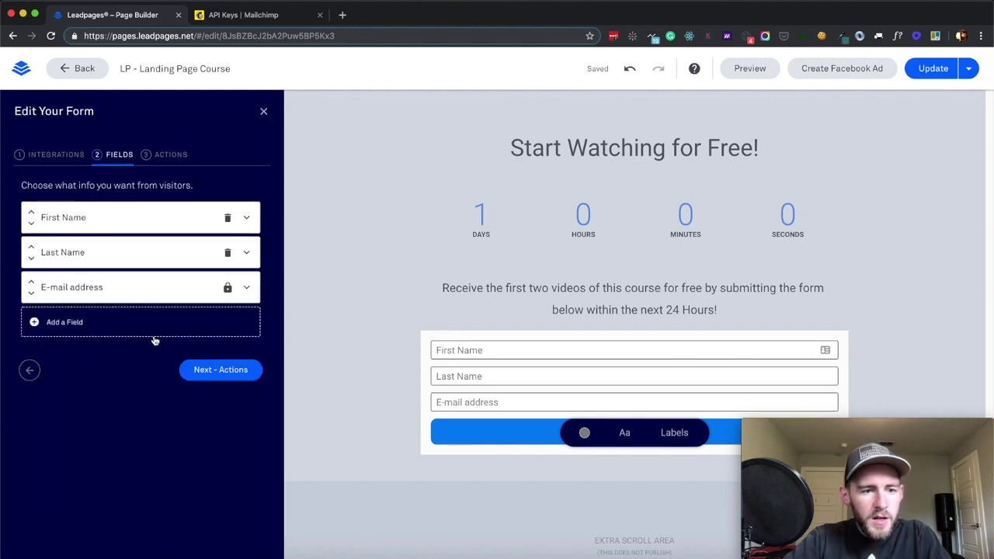
{"action": "left_click", "coordinate": [178, 320]}
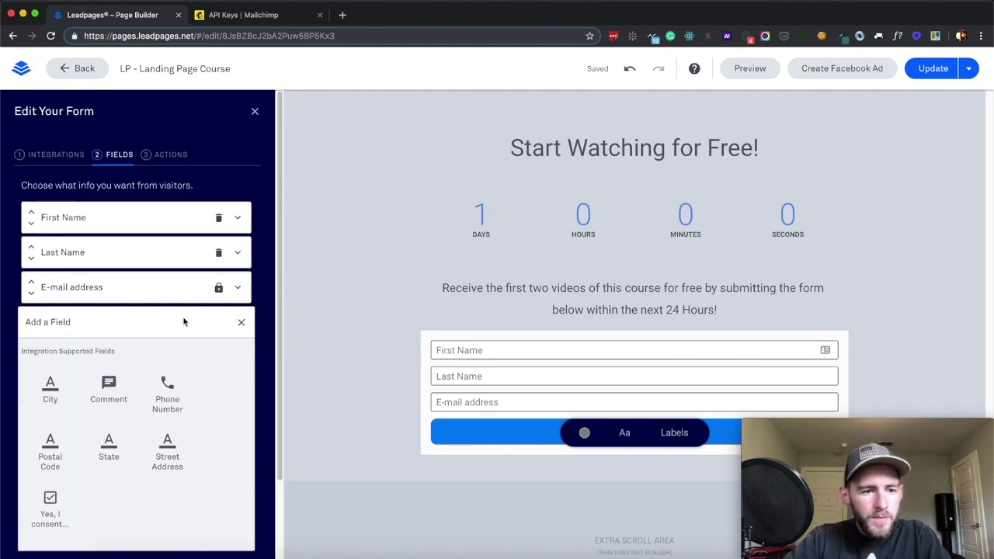
{"action": "scroll", "coordinate": [179, 405], "scroll_direction": "down", "scroll_amount": 1}
{"action": "left_click", "coordinate": [117, 362]}
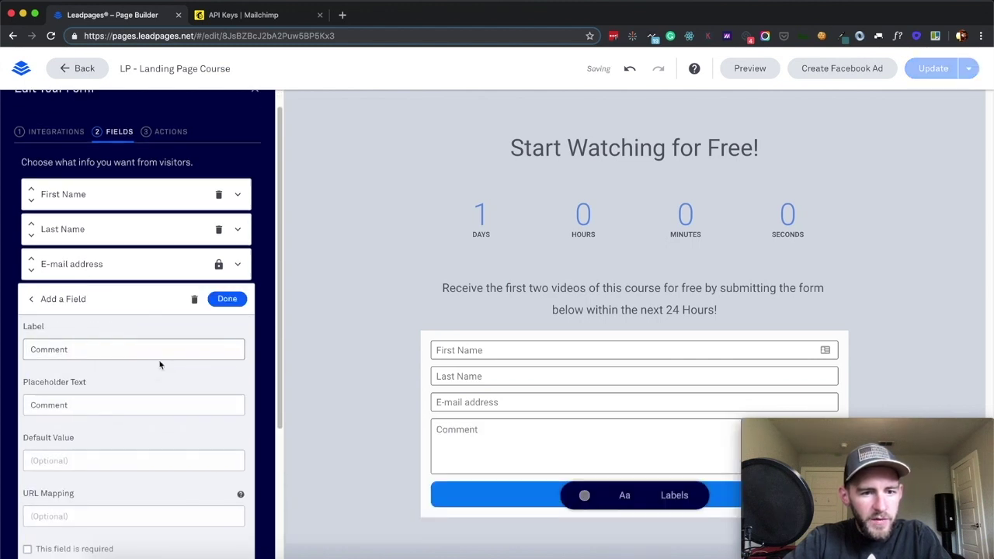
Make the Comment field hidden with the default value 'Landing Page Course'
{"action": "scroll", "coordinate": [117, 384], "scroll_direction": "down", "scroll_amount": 5}
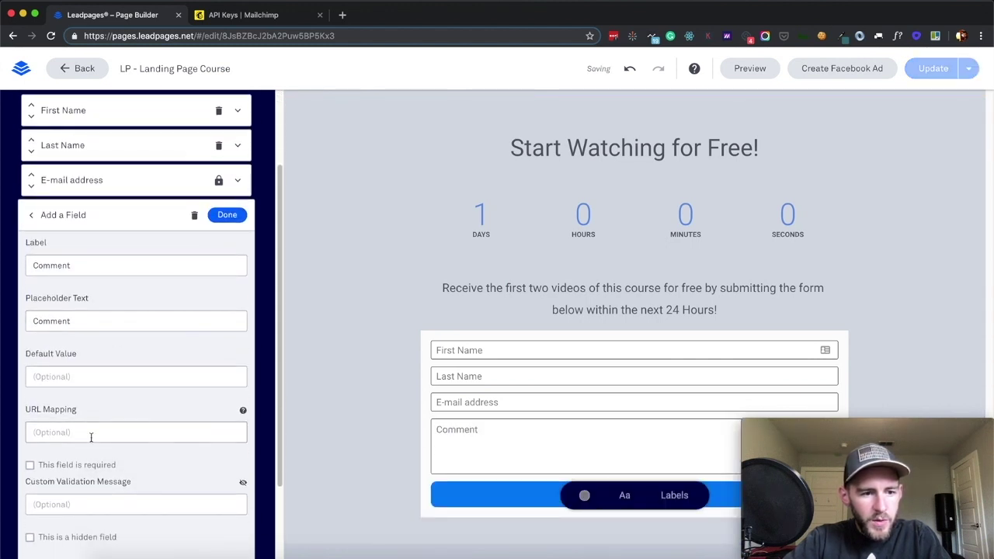
{"action": "left_click", "coordinate": [31, 468]}
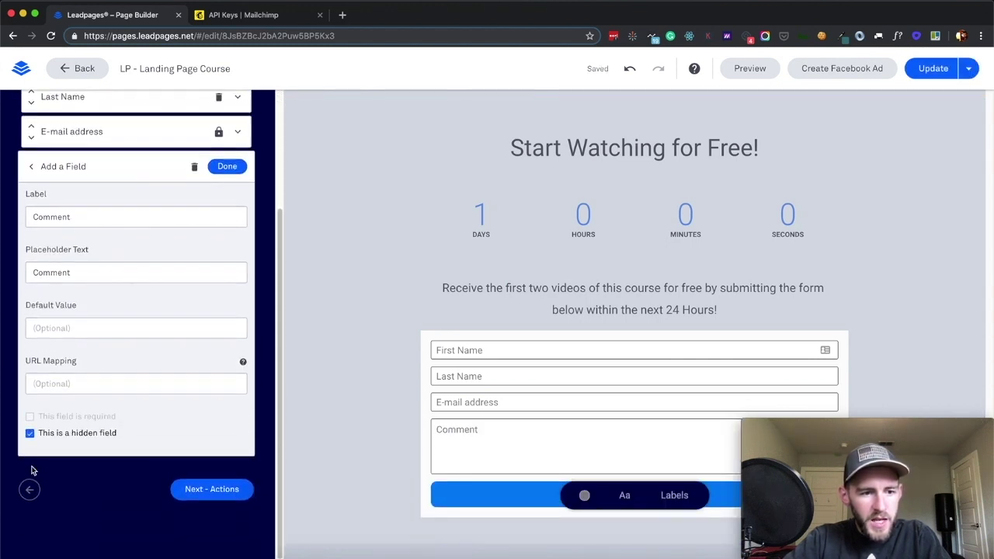
{"action": "scroll", "coordinate": [105, 416], "scroll_direction": "up", "scroll_amount": 3}
{"action": "left_click", "coordinate": [88, 414]}
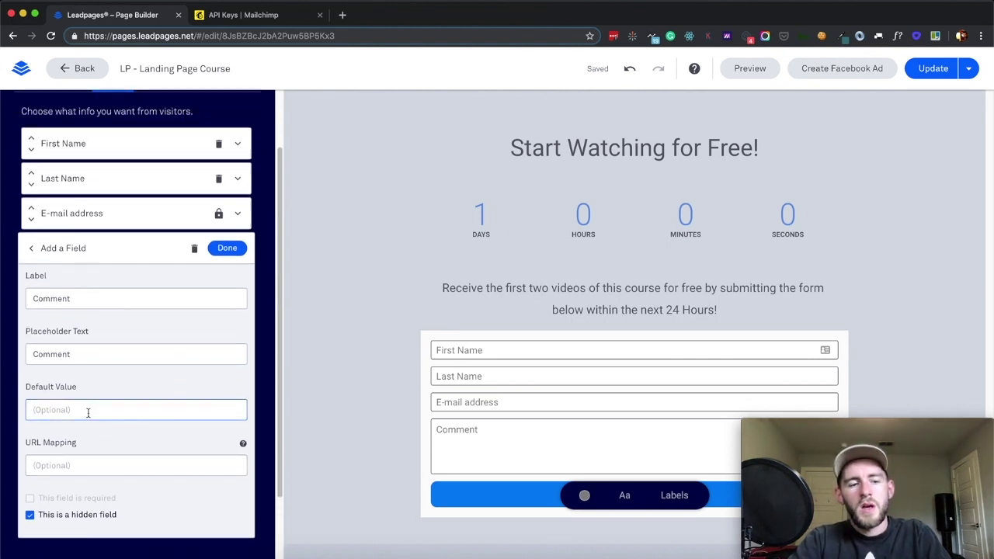
{"action": "type", "text": "Landing"}
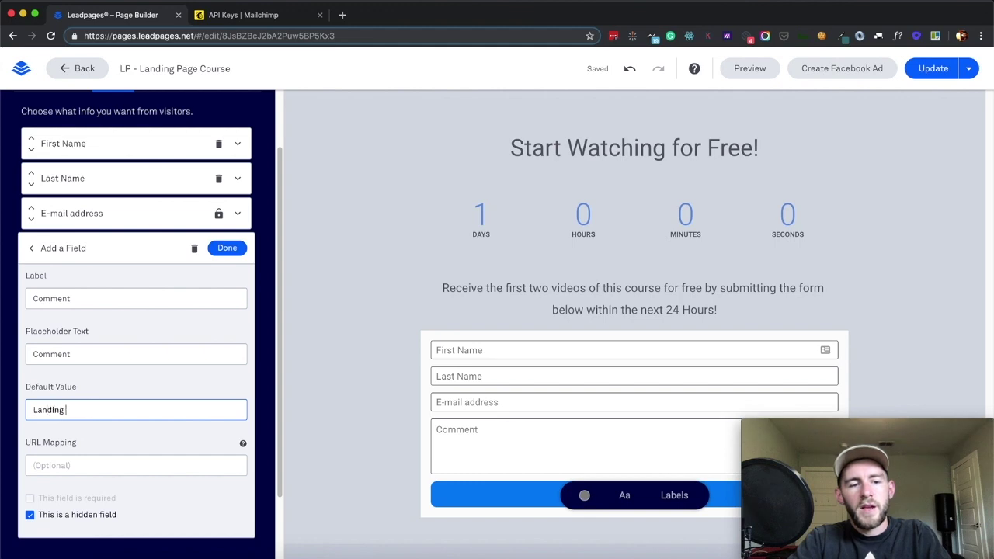
{"action": "type", "text": " Page Course"}
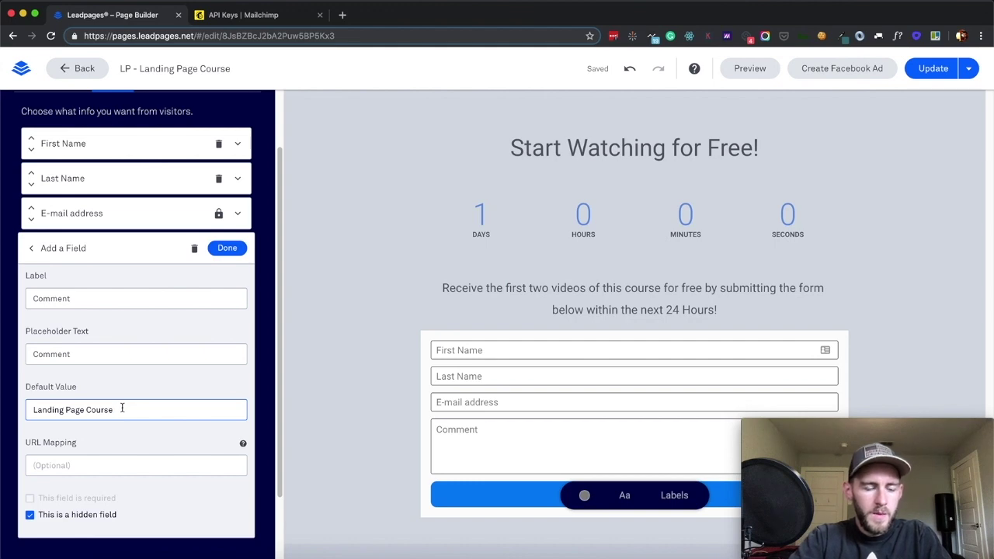
{"action": "scroll", "coordinate": [233, 295], "scroll_direction": "down", "scroll_amount": 1}
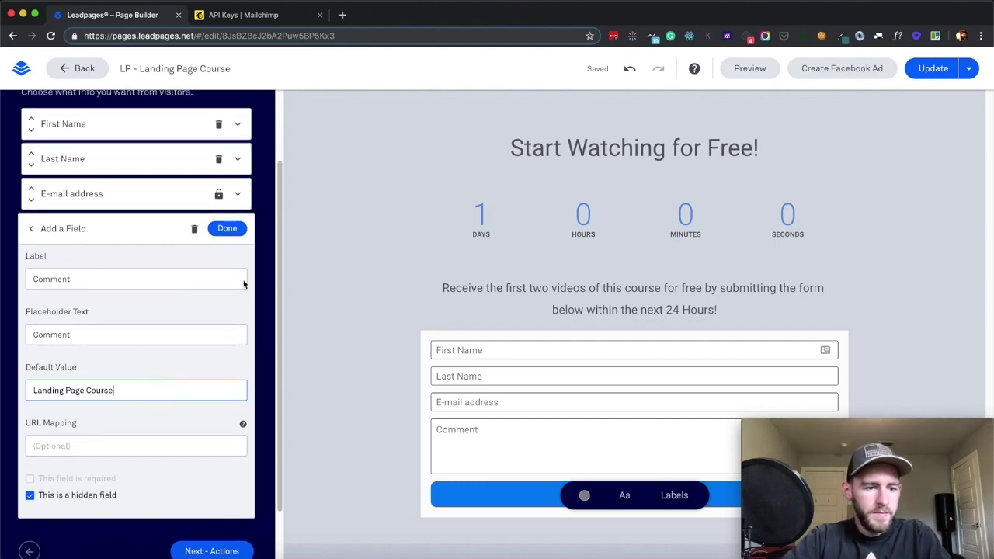
{"action": "left_click", "coordinate": [225, 231]}
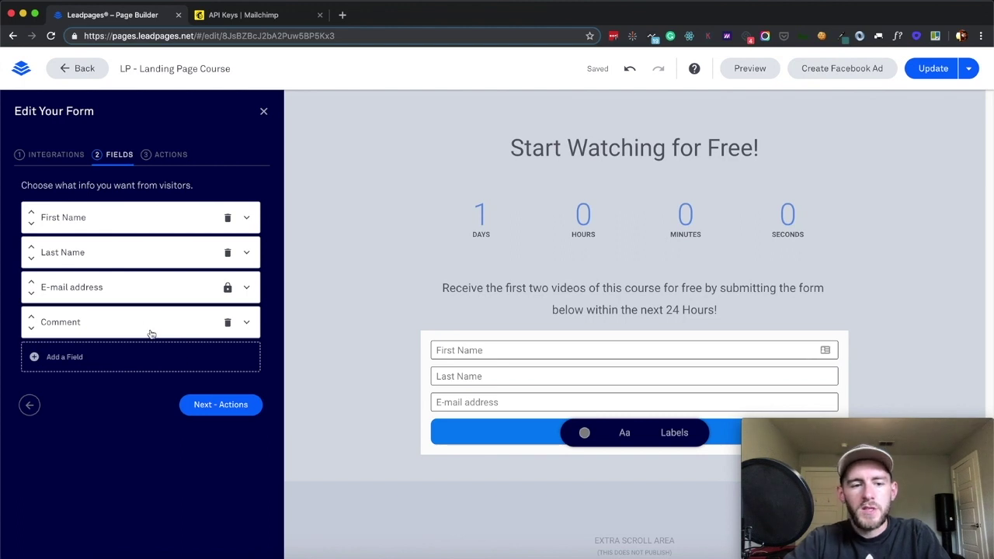
{"action": "left_click", "coordinate": [39, 155]}
Add the Plush Republic MC Account integration, list its four audiences, then open Mailchimp's Audience dashboard
{"action": "left_click", "coordinate": [76, 304]}
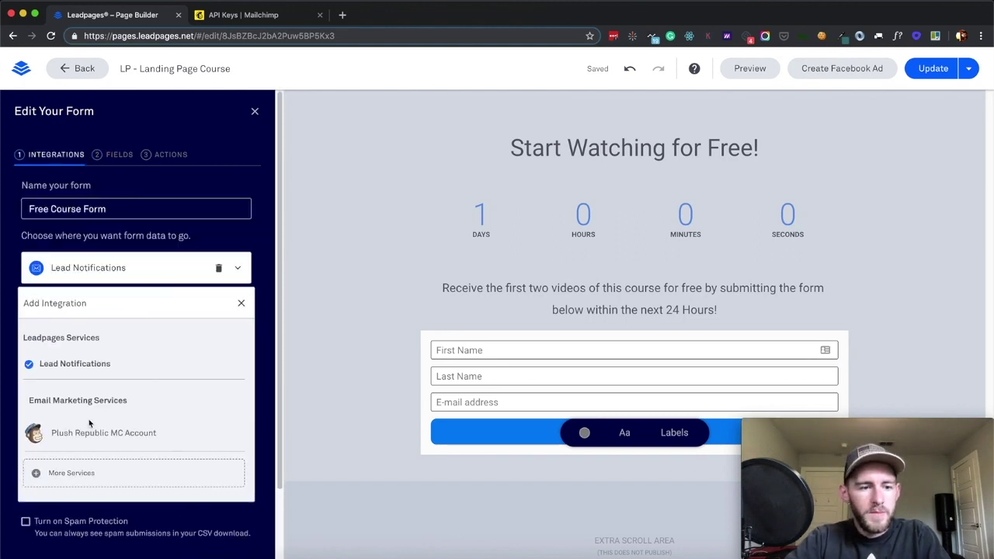
{"action": "left_click", "coordinate": [66, 432]}
{"action": "left_click", "coordinate": [137, 356]}
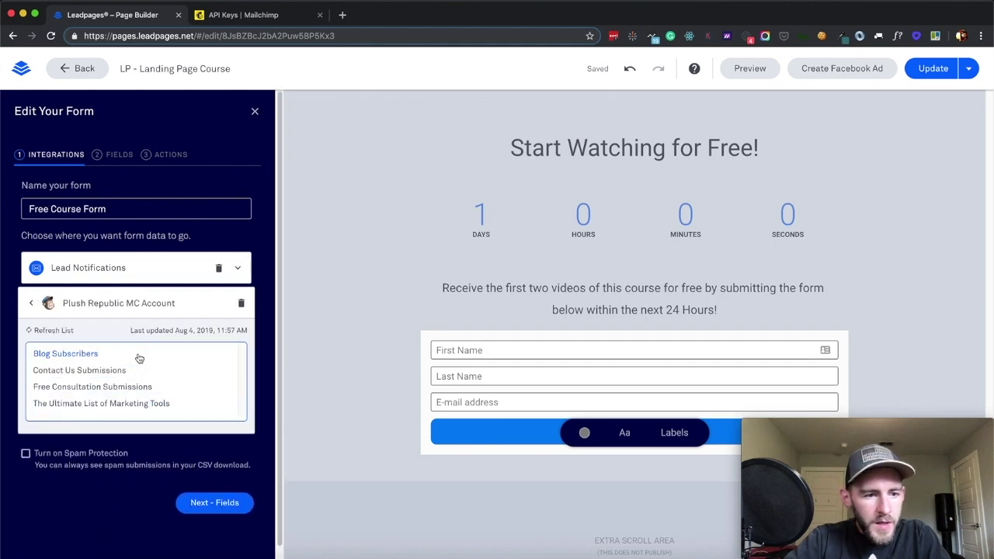
{"action": "scroll", "coordinate": [179, 373], "scroll_direction": "down", "scroll_amount": 1}
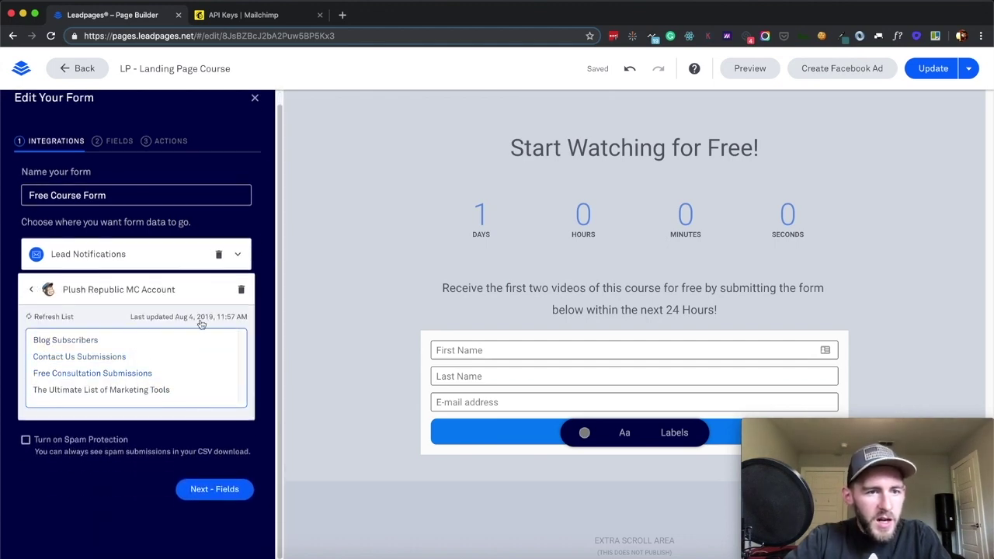
{"action": "left_click", "coordinate": [289, 11]}
{"action": "scroll", "coordinate": [205, 69], "scroll_direction": "up", "scroll_amount": 2}
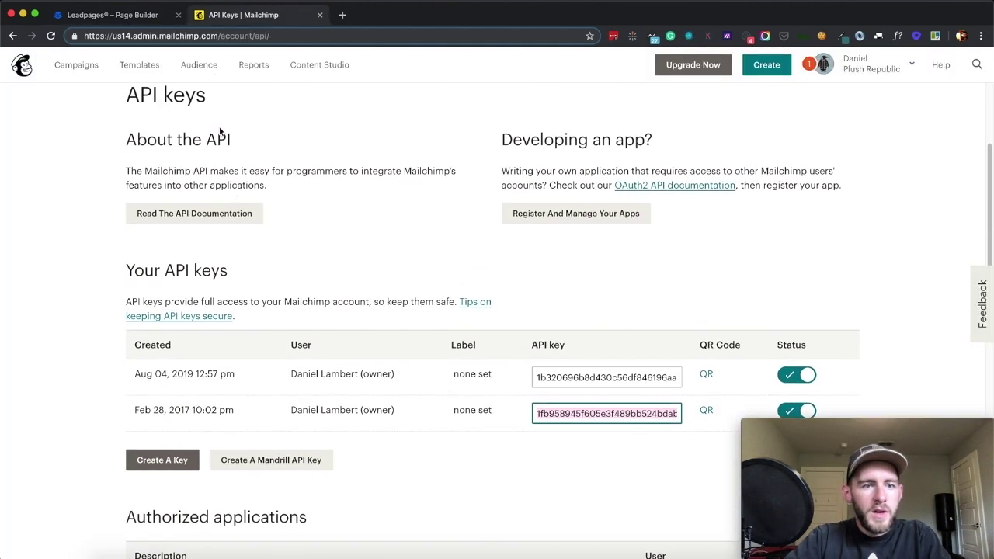
{"action": "left_click", "coordinate": [204, 66]}
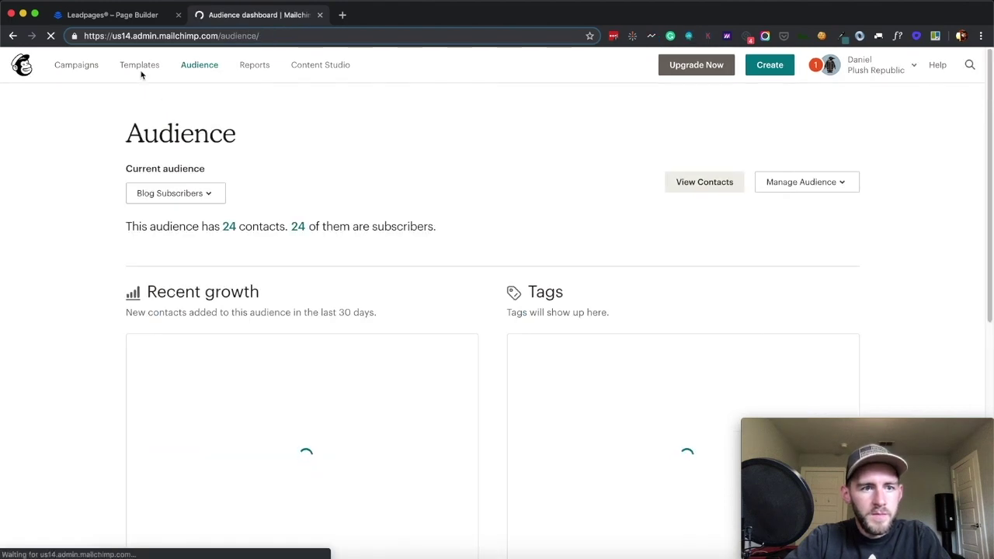
Review Mailchimp's list of all audiences and their contact counts, then go back to the Leadpages form editor
{"action": "left_click", "coordinate": [139, 65]}
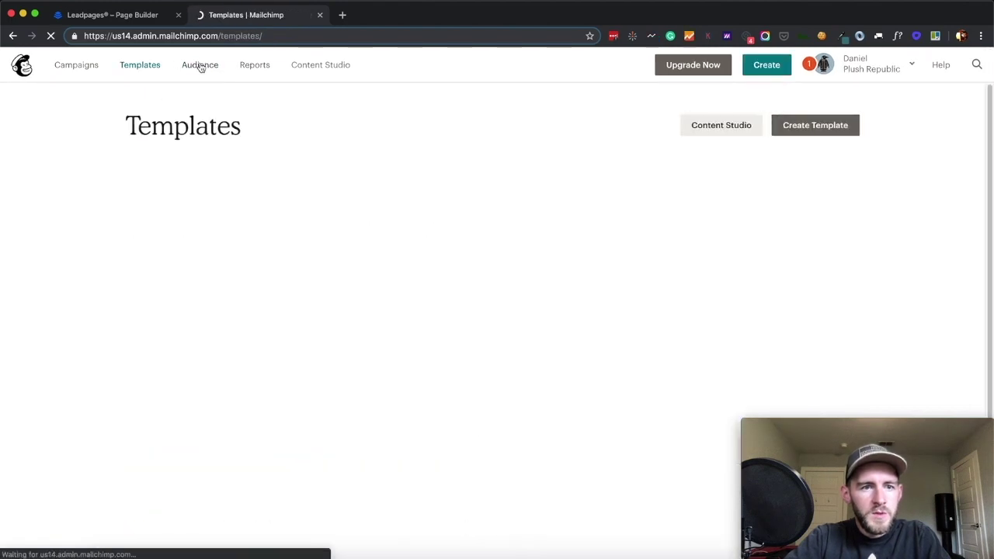
{"action": "left_click", "coordinate": [201, 65]}
{"action": "scroll", "coordinate": [240, 160], "scroll_direction": "down", "scroll_amount": 12}
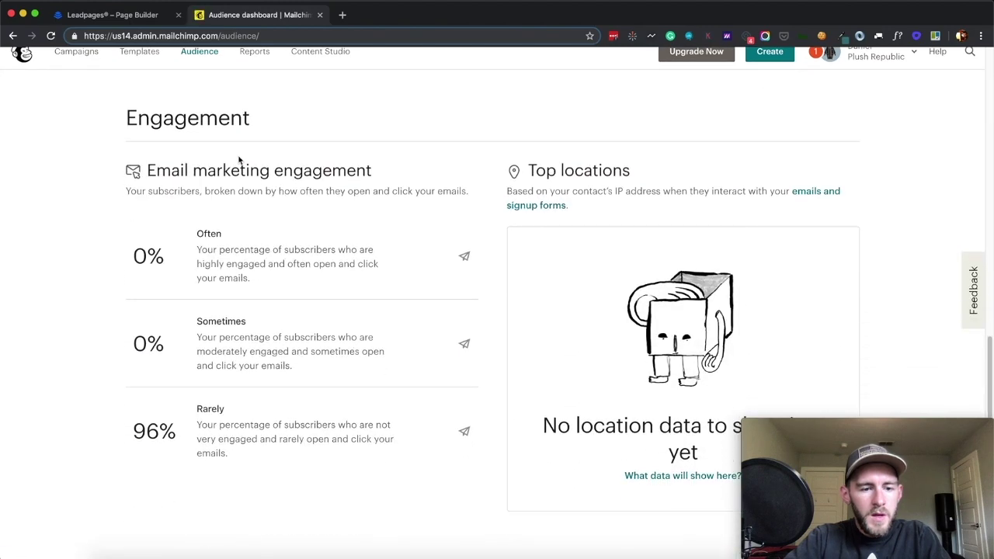
{"action": "scroll", "coordinate": [239, 160], "scroll_direction": "up", "scroll_amount": 12}
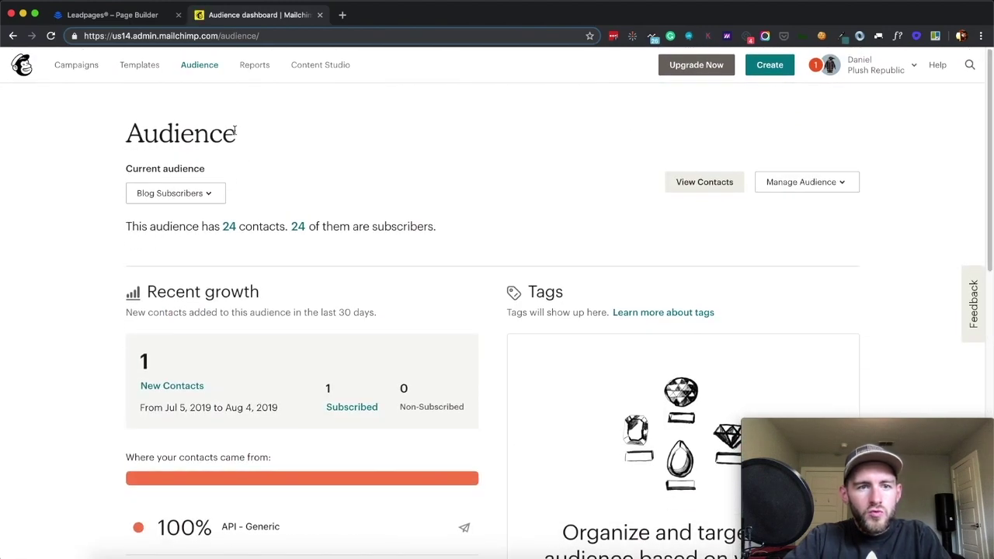
{"action": "left_click", "coordinate": [205, 193]}
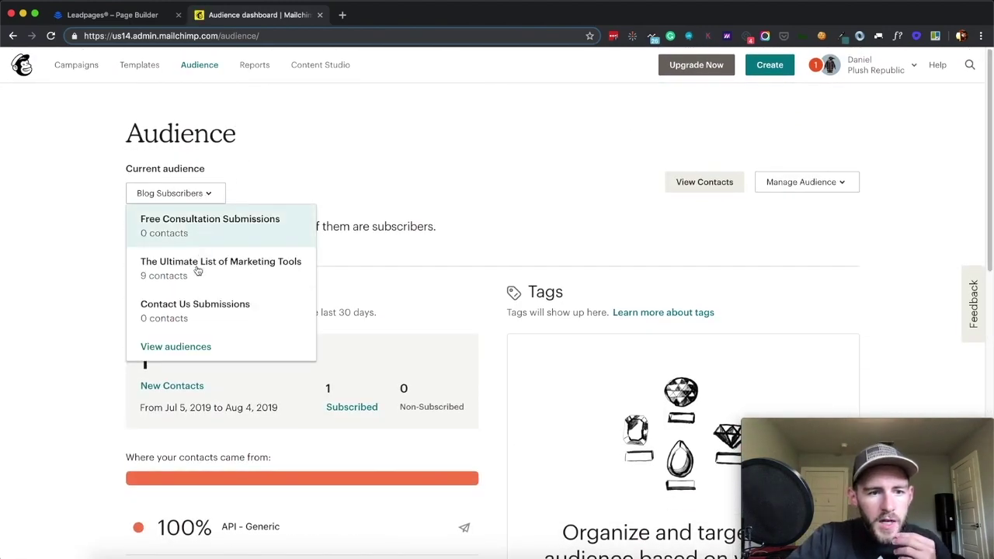
{"action": "scroll", "coordinate": [184, 310], "scroll_direction": "down", "scroll_amount": 1}
{"action": "left_click", "coordinate": [178, 314]}
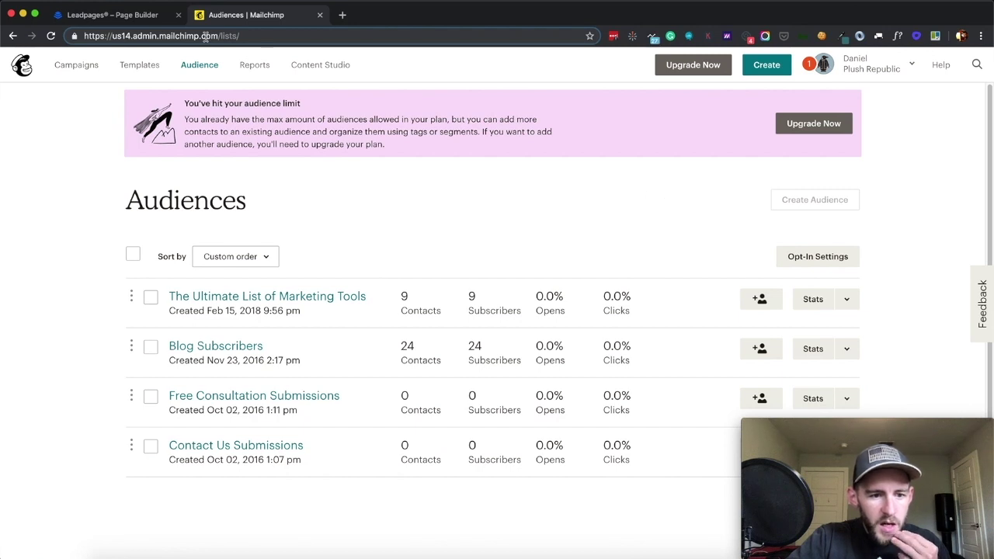
{"action": "left_click", "coordinate": [124, 16]}
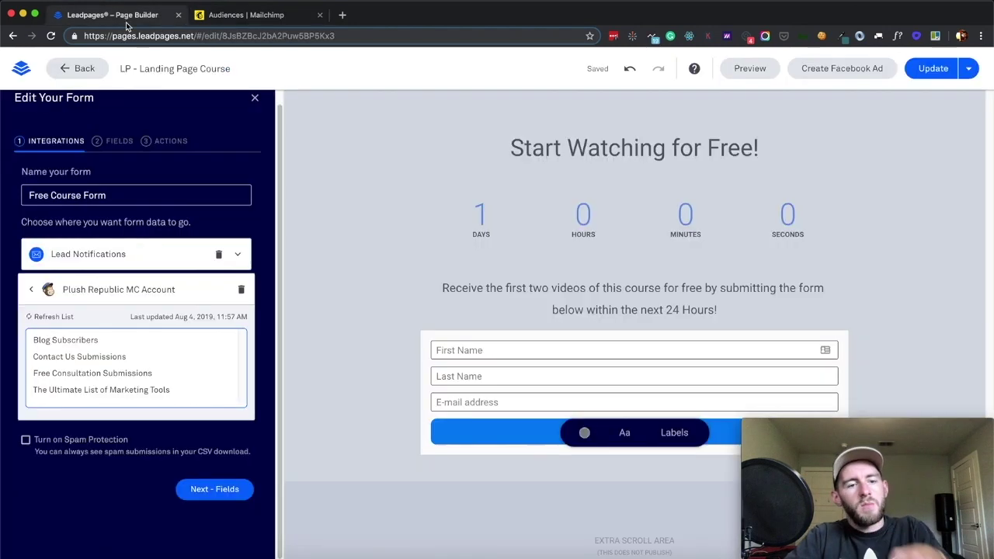
Send the form's leads to the Contact Us Submissions audience and continue to the fields step
{"action": "left_click", "coordinate": [90, 361]}
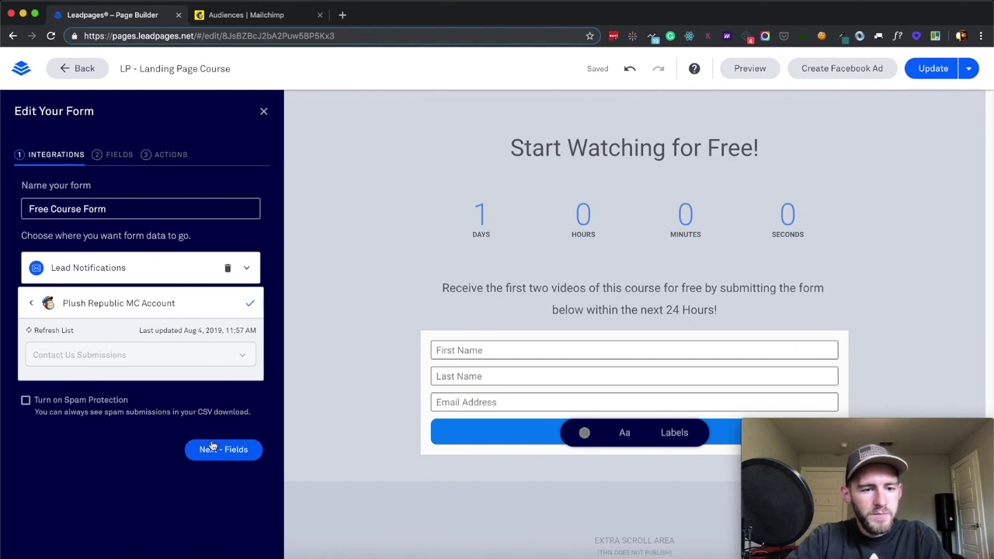
{"action": "left_click", "coordinate": [212, 447]}
{"action": "left_click", "coordinate": [217, 423]}
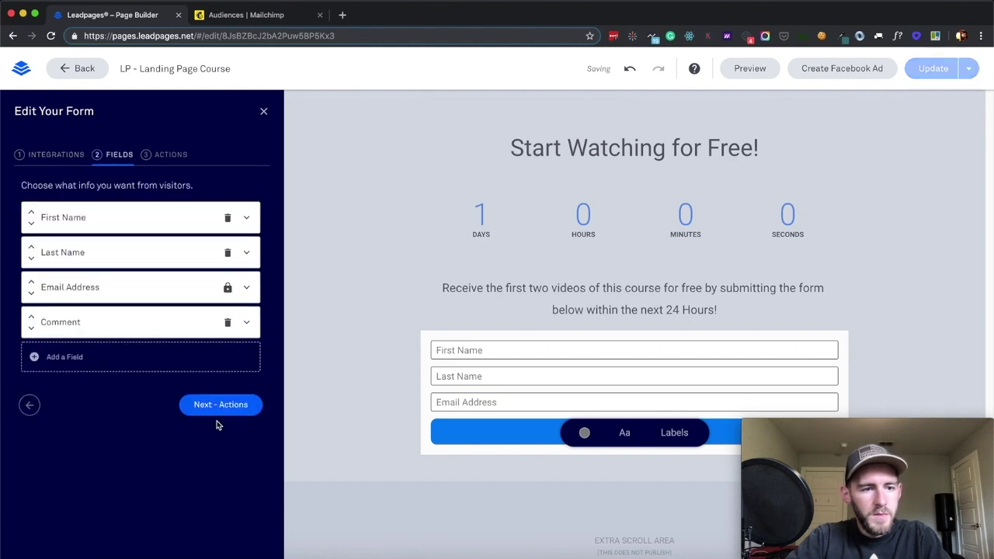
Add the I'm Interested In: field to the form and remove the Comment field
{"action": "left_click", "coordinate": [190, 367]}
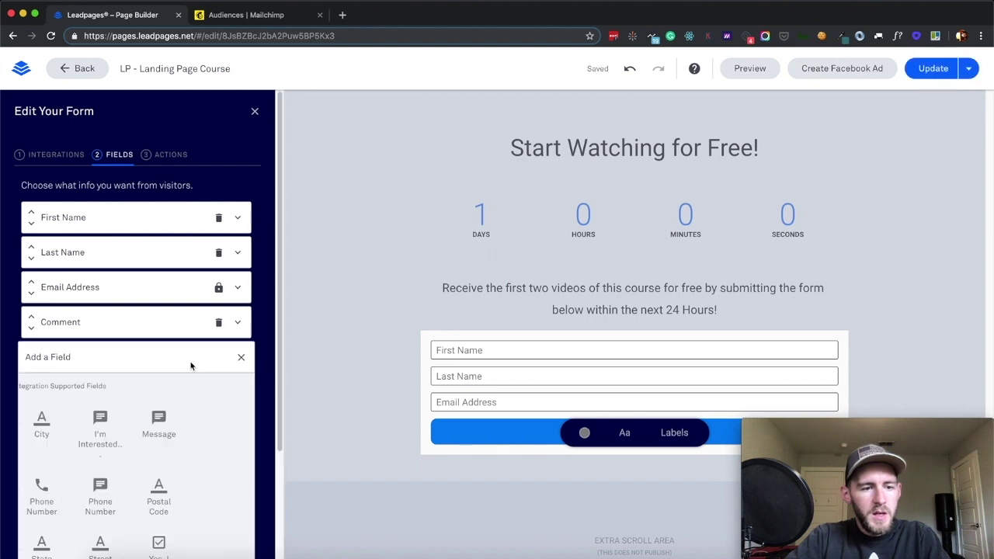
{"action": "scroll", "coordinate": [209, 439], "scroll_direction": "down", "scroll_amount": 4}
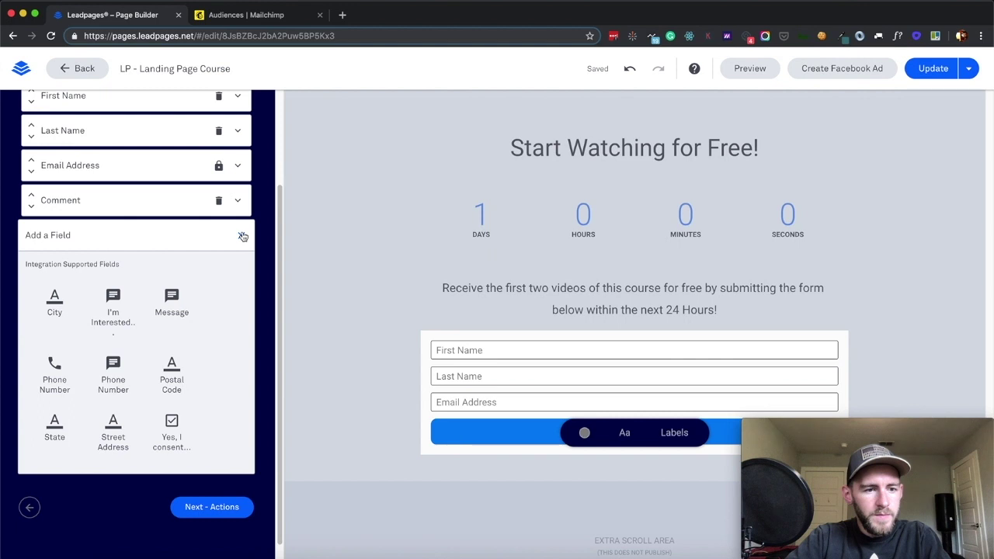
{"action": "left_click", "coordinate": [113, 307]}
{"action": "scroll", "coordinate": [102, 352], "scroll_direction": "down", "scroll_amount": 1}
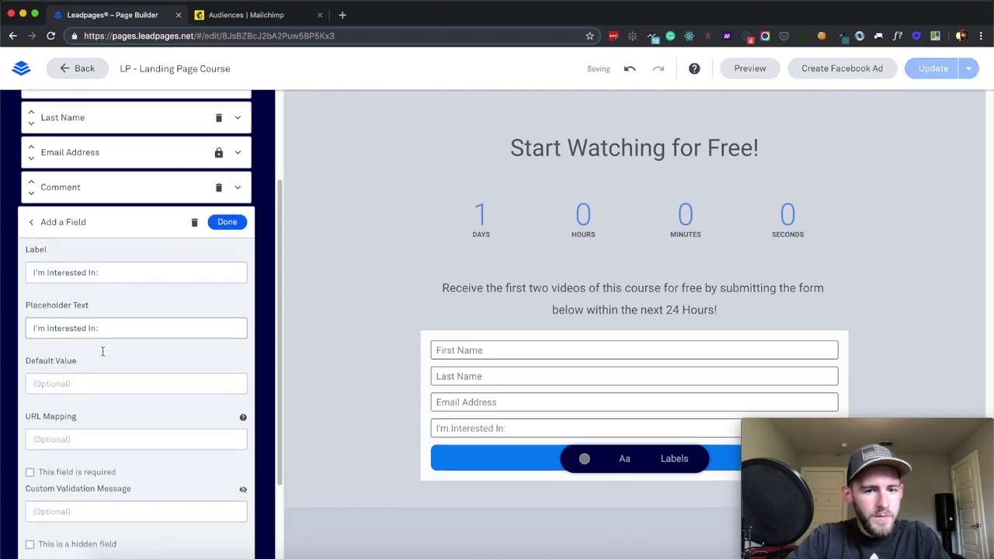
{"action": "left_click", "coordinate": [219, 187]}
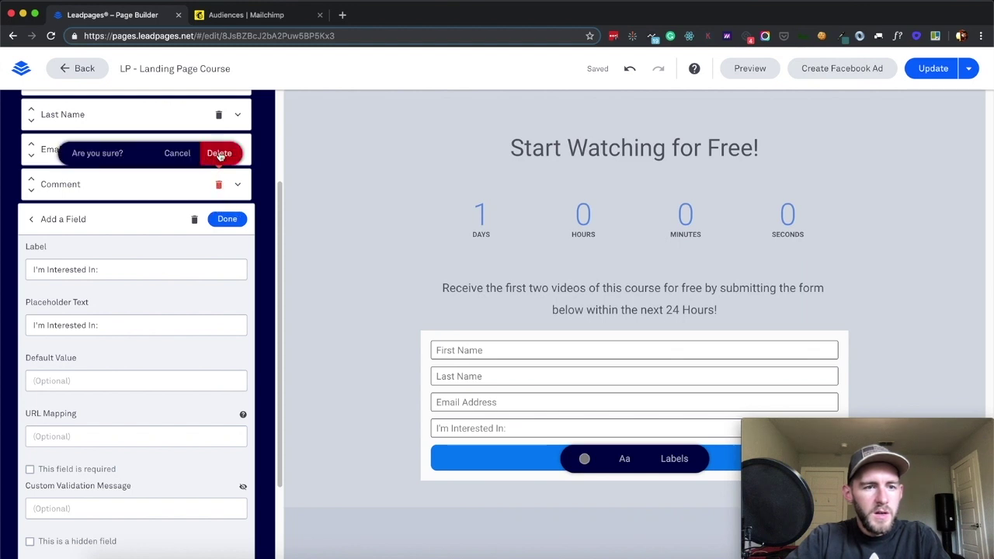
{"action": "left_click", "coordinate": [220, 154]}
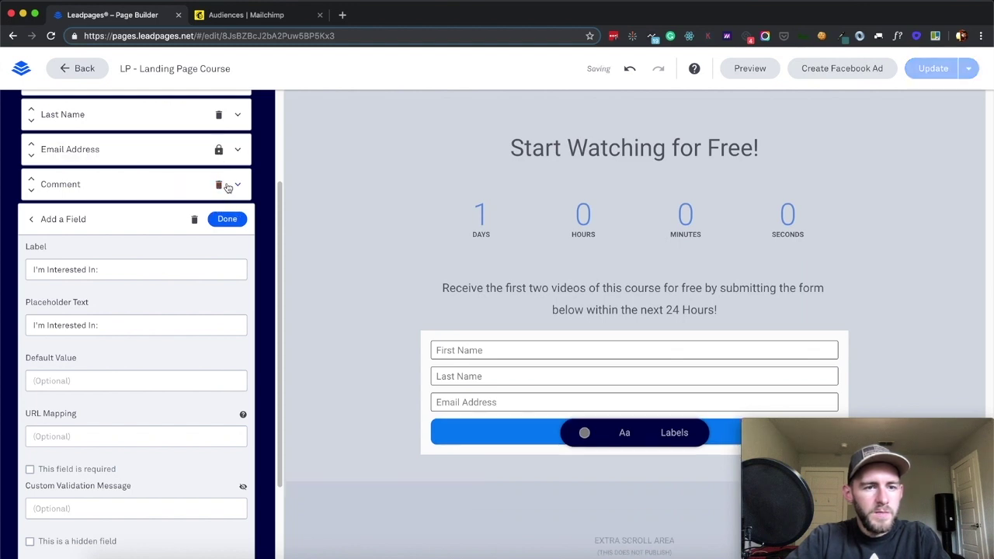
{"action": "left_click", "coordinate": [219, 187]}
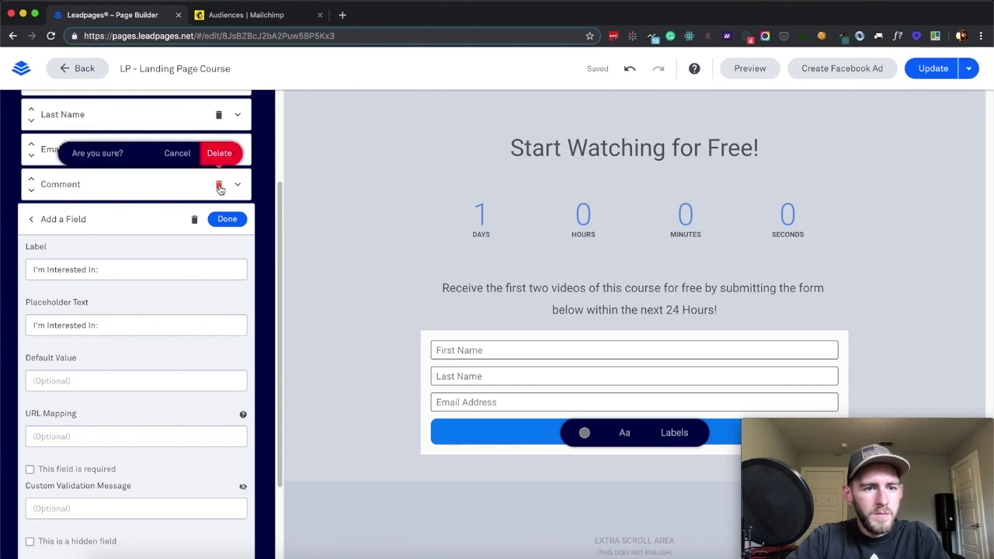
{"action": "left_click", "coordinate": [220, 154]}
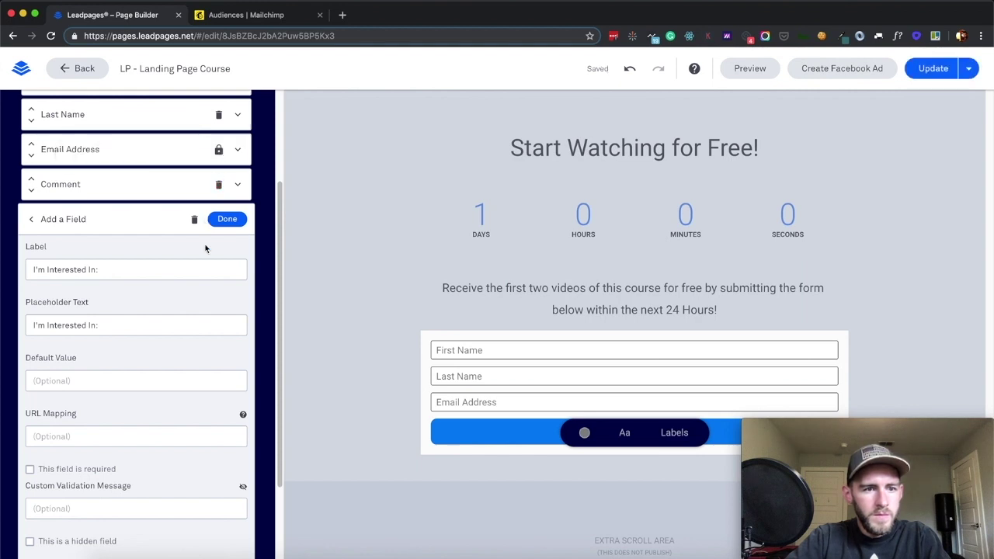
{"action": "scroll", "coordinate": [206, 248], "scroll_direction": "down", "scroll_amount": 3}
{"action": "left_click", "coordinate": [226, 110]}
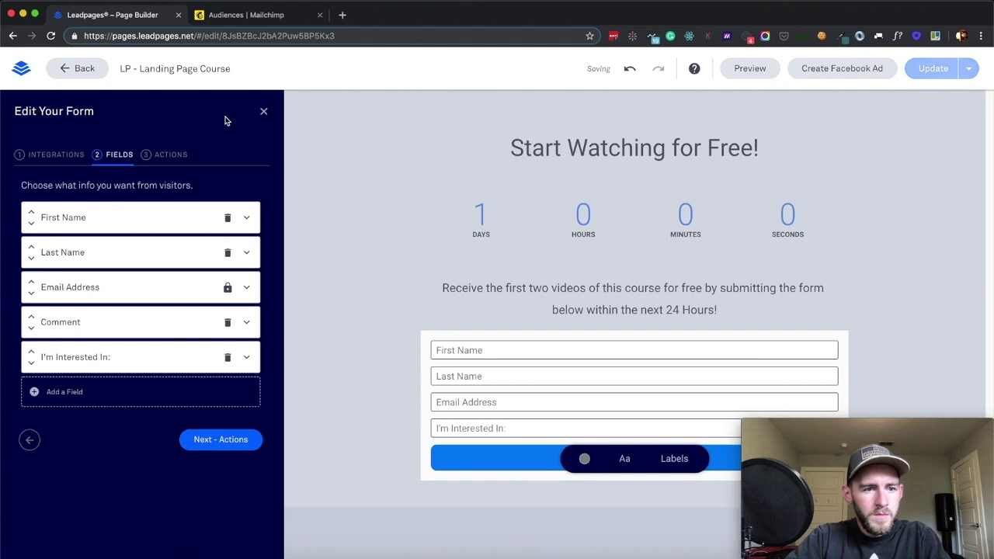
{"action": "left_click", "coordinate": [228, 323]}
{"action": "left_click", "coordinate": [228, 292]}
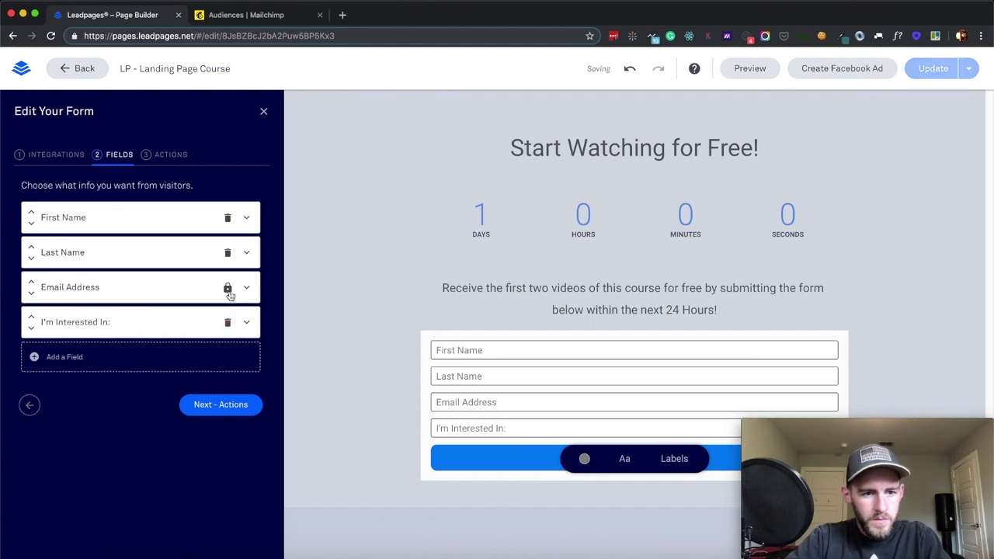
Set the I'm Interested In: field's default value to 'Landing Page Course'
{"action": "left_click", "coordinate": [202, 322]}
{"action": "scroll", "coordinate": [148, 395], "scroll_direction": "down", "scroll_amount": 2}
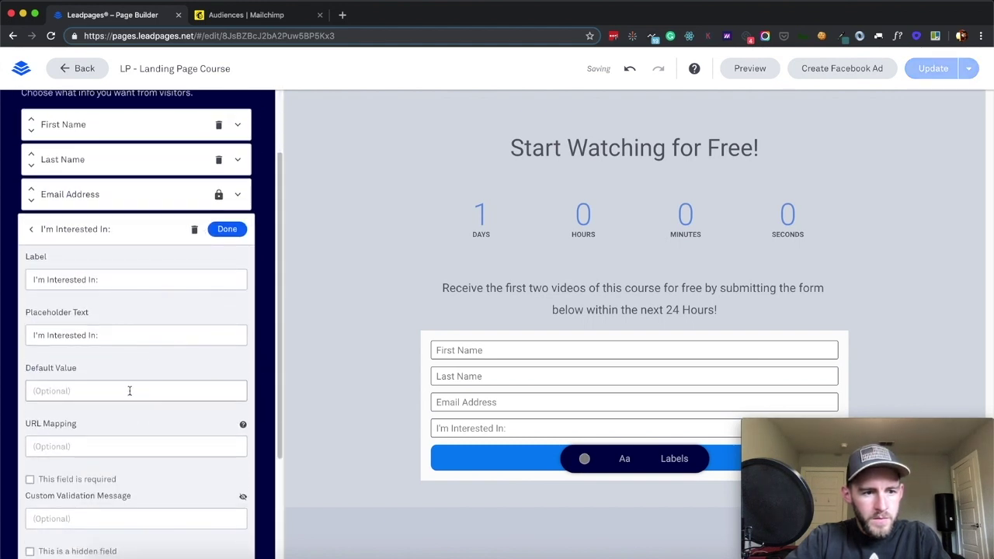
{"action": "scroll", "coordinate": [129, 391], "scroll_direction": "down", "scroll_amount": 2}
{"action": "left_click", "coordinate": [93, 327]}
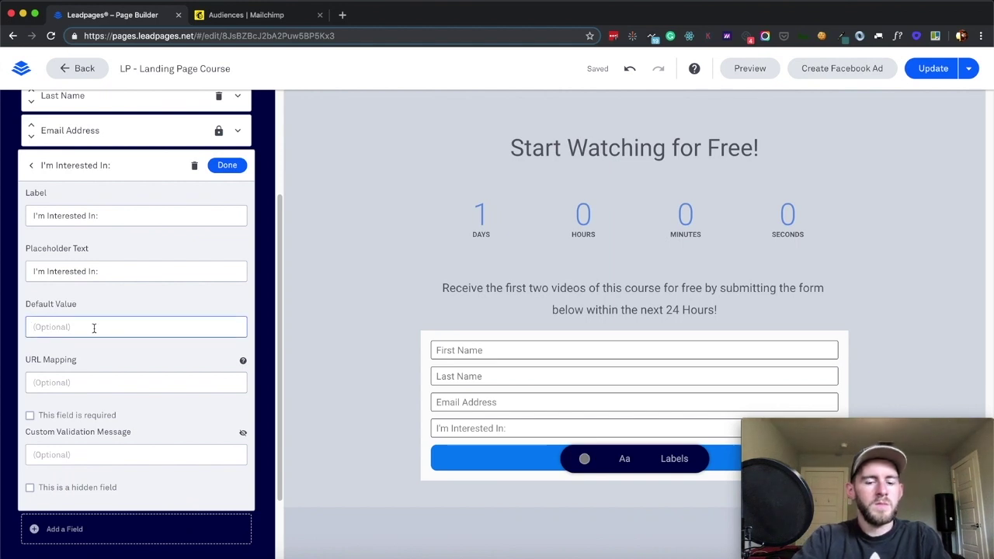
{"action": "type", "text": "Landing Page Course"}
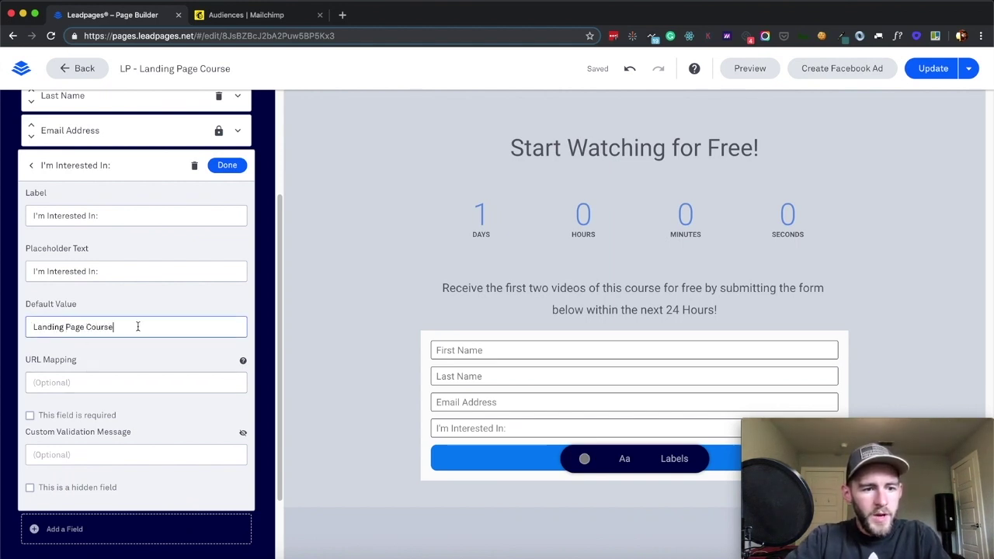
{"action": "left_click", "coordinate": [226, 165]}
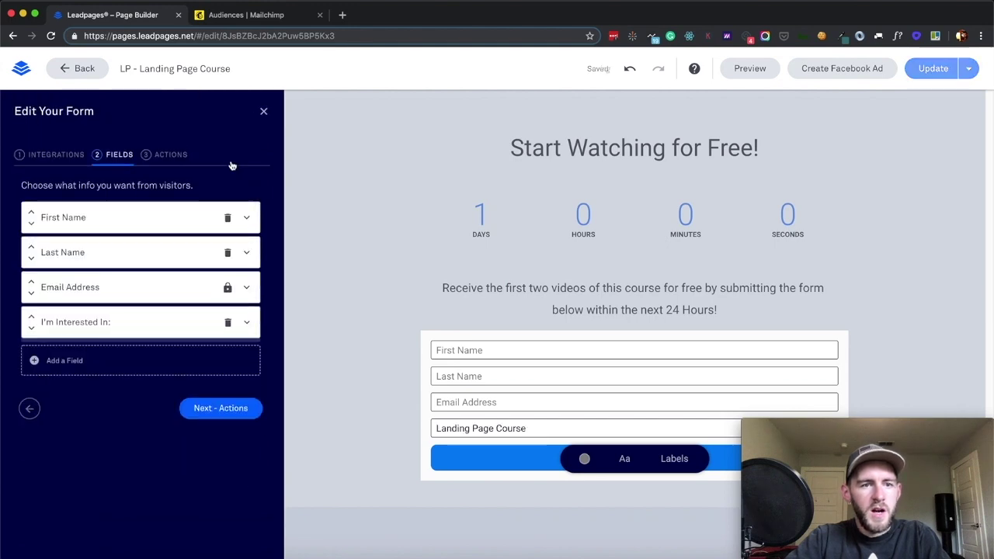
{"action": "left_click", "coordinate": [223, 16]}
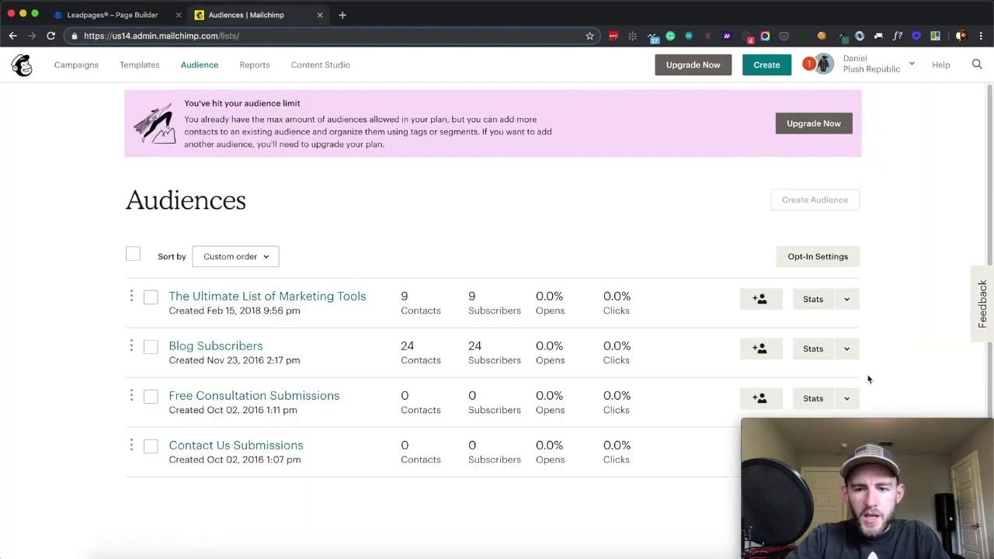
Open the audience's Audience fields and *|MERGE|* tags settings in Mailchimp
{"action": "left_click", "coordinate": [753, 427]}
{"action": "left_click", "coordinate": [748, 425]}
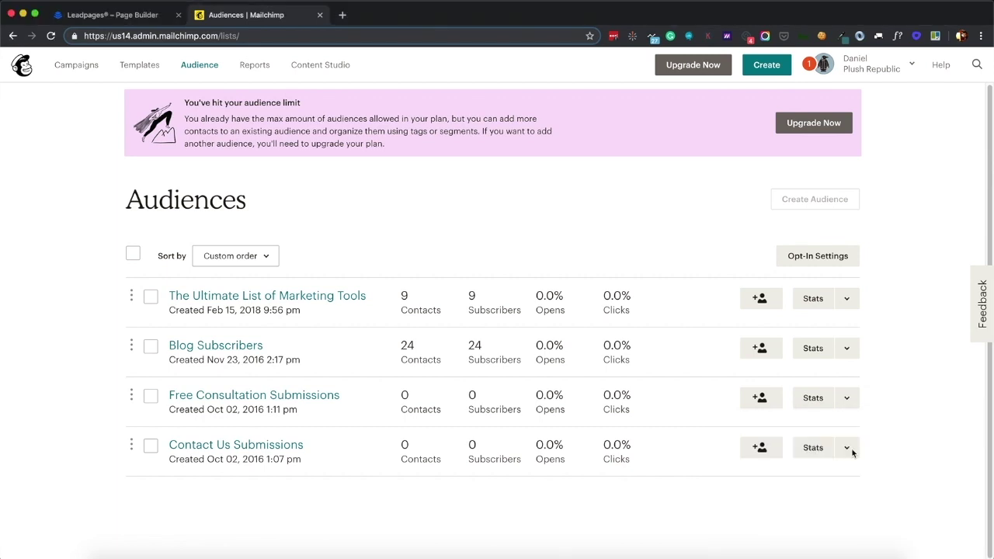
{"action": "left_click", "coordinate": [847, 448]}
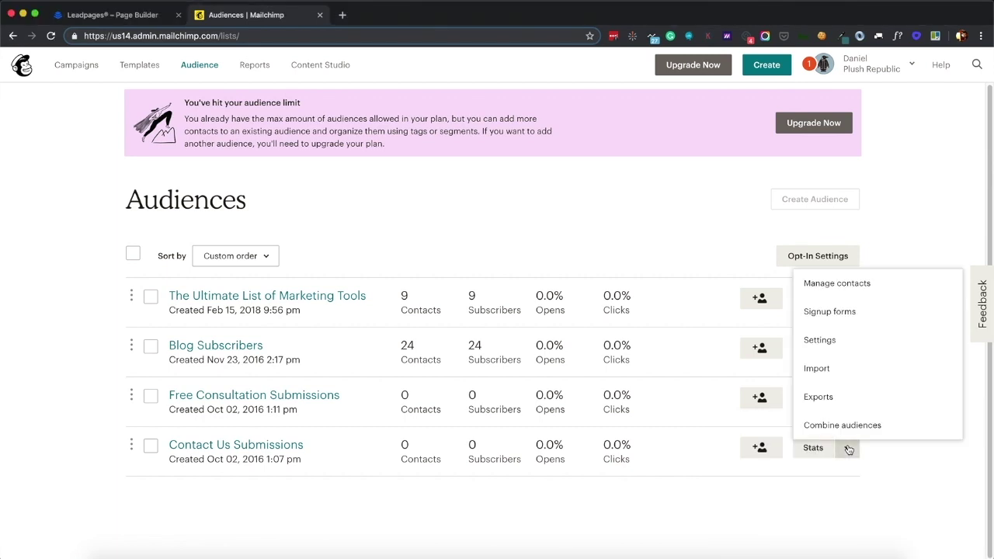
{"action": "left_click", "coordinate": [853, 345]}
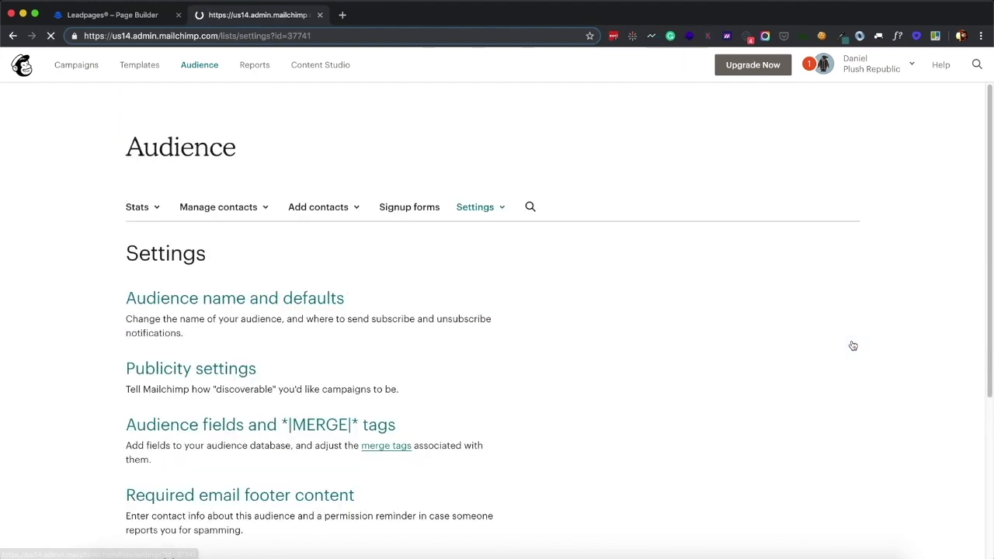
{"action": "scroll", "coordinate": [499, 316], "scroll_direction": "down", "scroll_amount": 5}
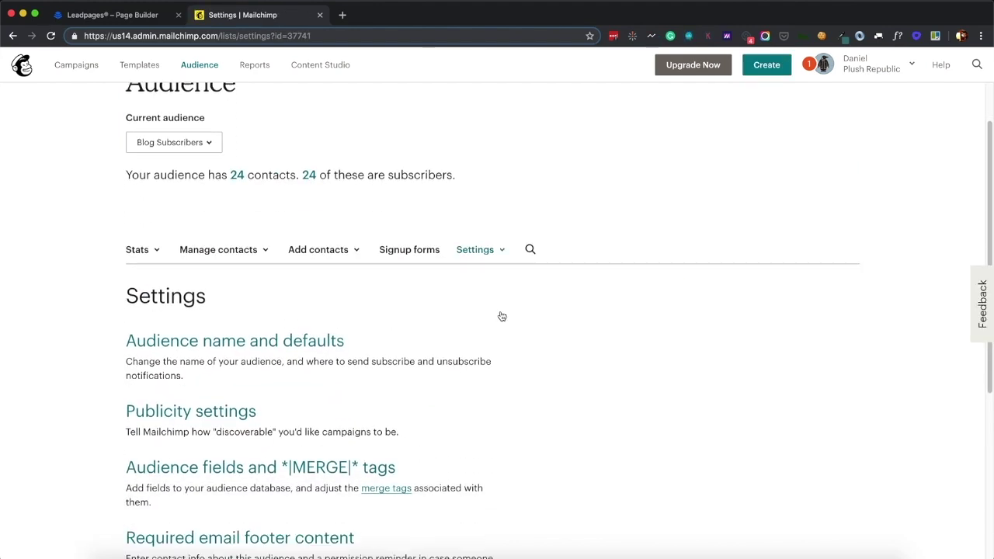
{"action": "left_click", "coordinate": [300, 298]}
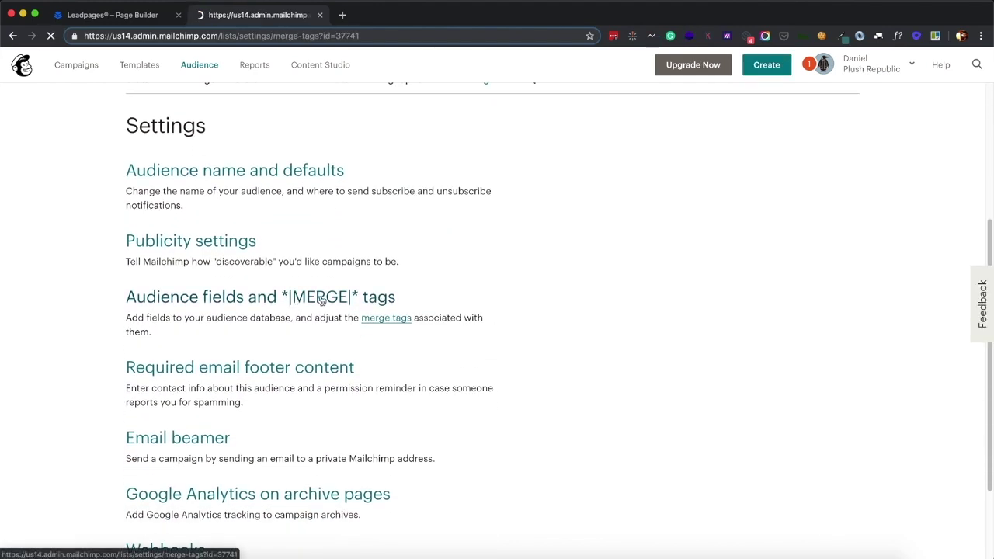
{"action": "scroll", "coordinate": [419, 297], "scroll_direction": "down", "scroll_amount": 1}
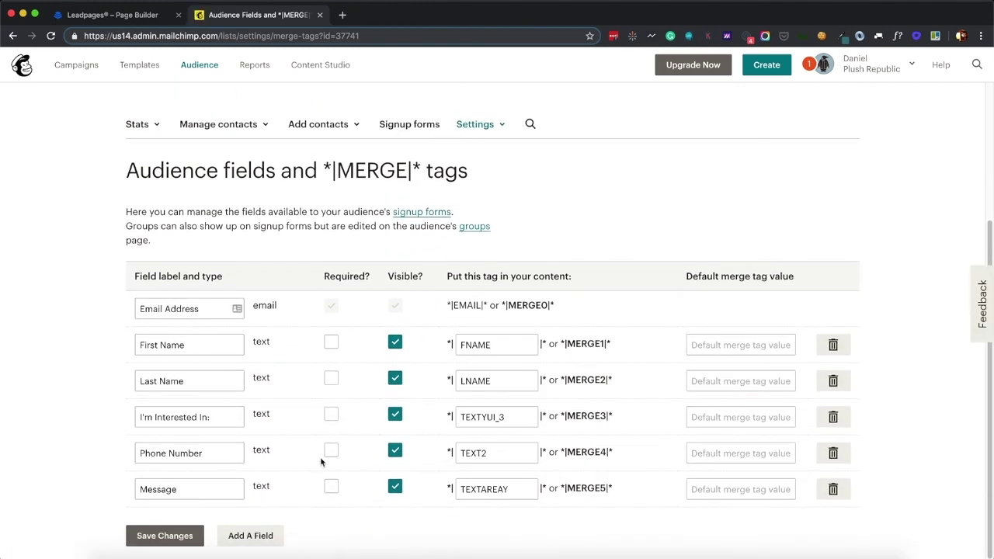
{"action": "scroll", "coordinate": [264, 447], "scroll_direction": "up", "scroll_amount": 1}
{"action": "scroll", "coordinate": [226, 448], "scroll_direction": "up", "scroll_amount": 5}
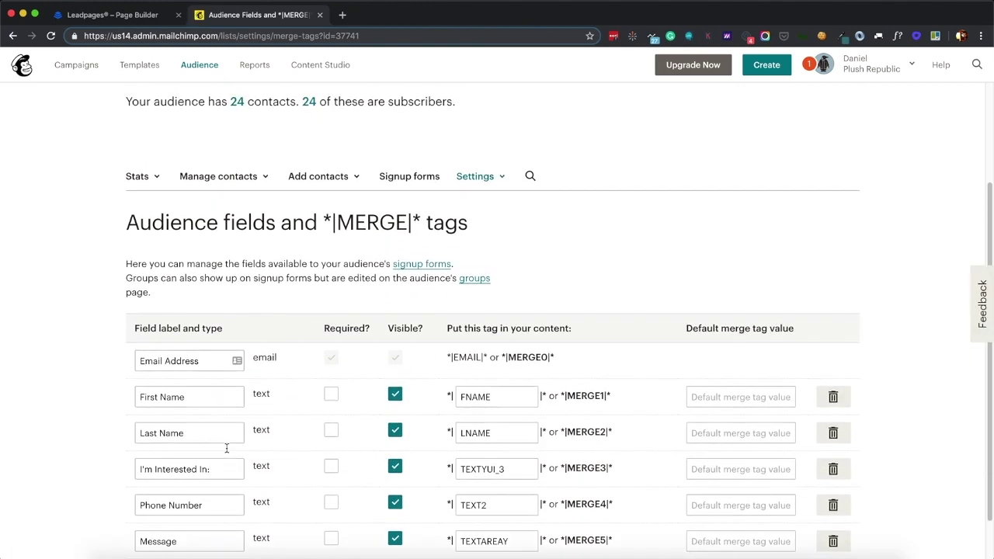
Switch the audience dashboard to Contact Us Submissions, then return to the all-audiences overview
{"action": "left_click", "coordinate": [188, 73]}
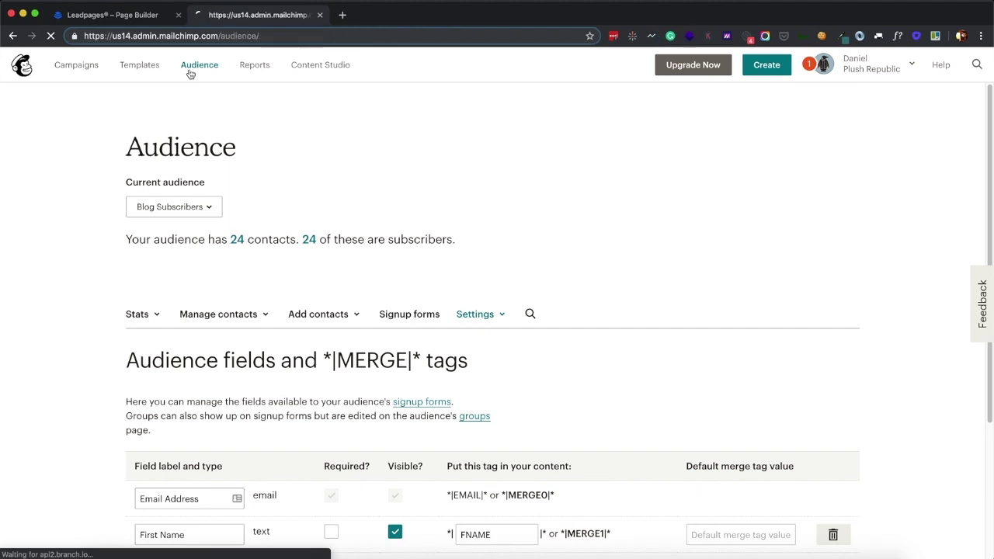
{"action": "left_click", "coordinate": [208, 189]}
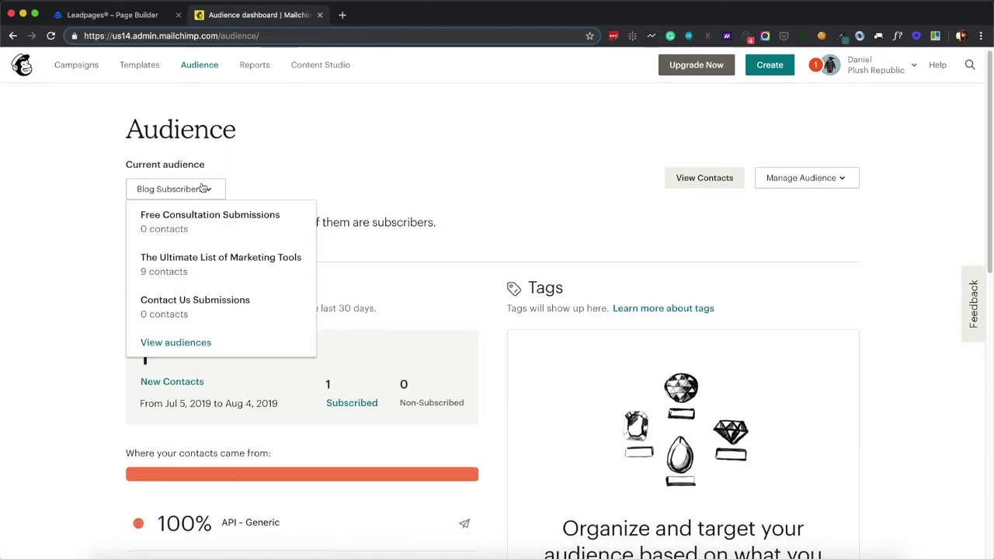
{"action": "left_click", "coordinate": [172, 298]}
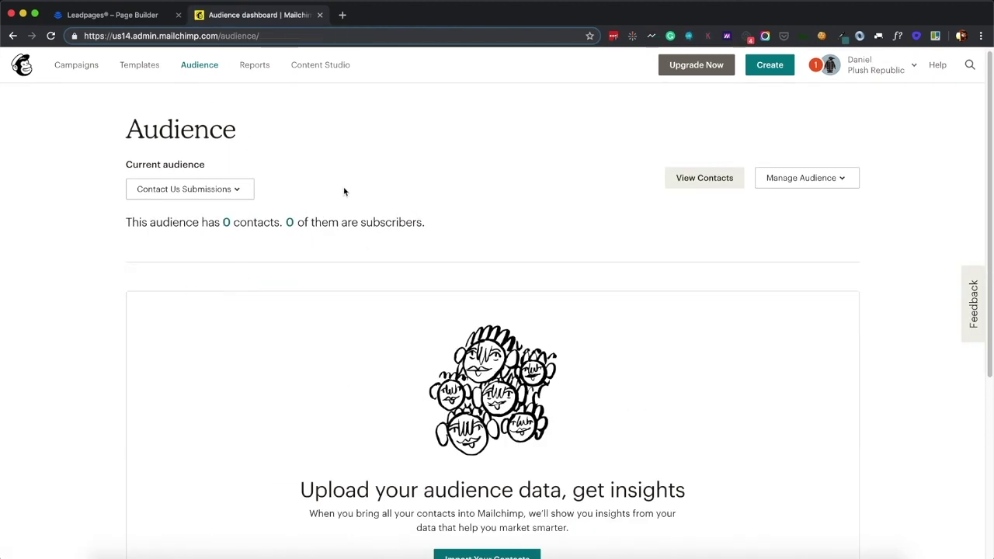
{"action": "scroll", "coordinate": [277, 151], "scroll_direction": "down", "scroll_amount": 5}
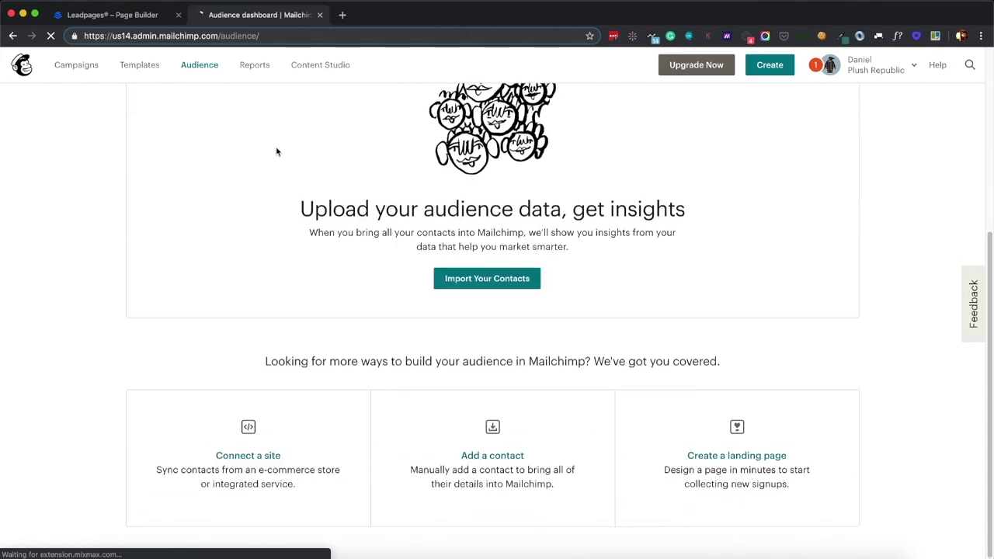
{"action": "scroll", "coordinate": [277, 150], "scroll_direction": "up", "scroll_amount": 5}
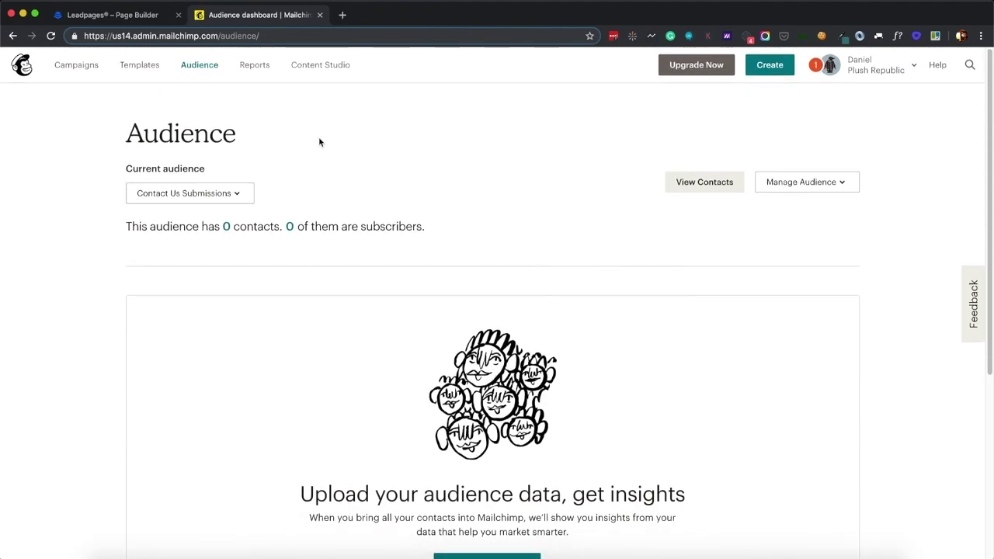
{"action": "left_click", "coordinate": [805, 185]}
{"action": "left_click", "coordinate": [633, 192]}
{"action": "left_click", "coordinate": [195, 197]}
{"action": "left_click", "coordinate": [300, 182]}
{"action": "left_click", "coordinate": [206, 75]}
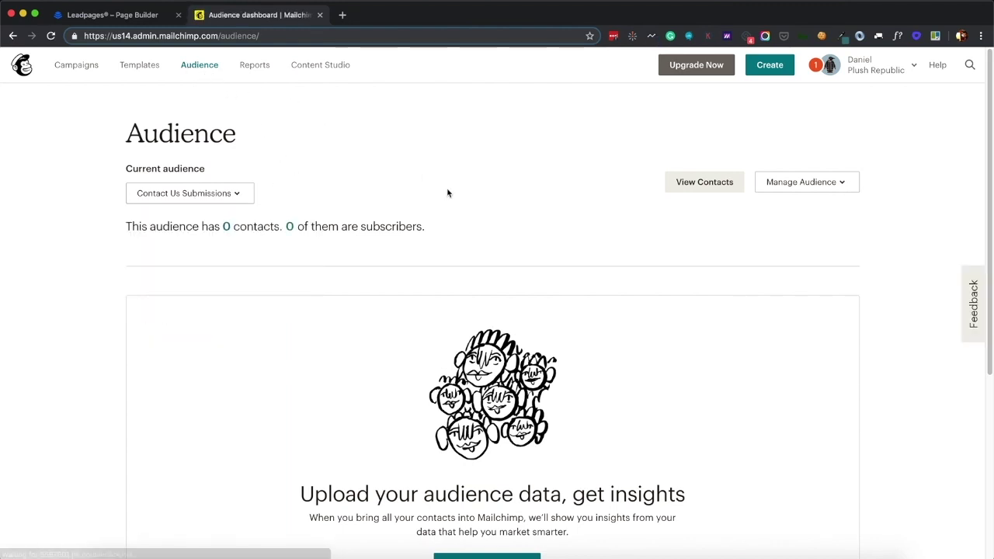
{"action": "left_click", "coordinate": [229, 194]}
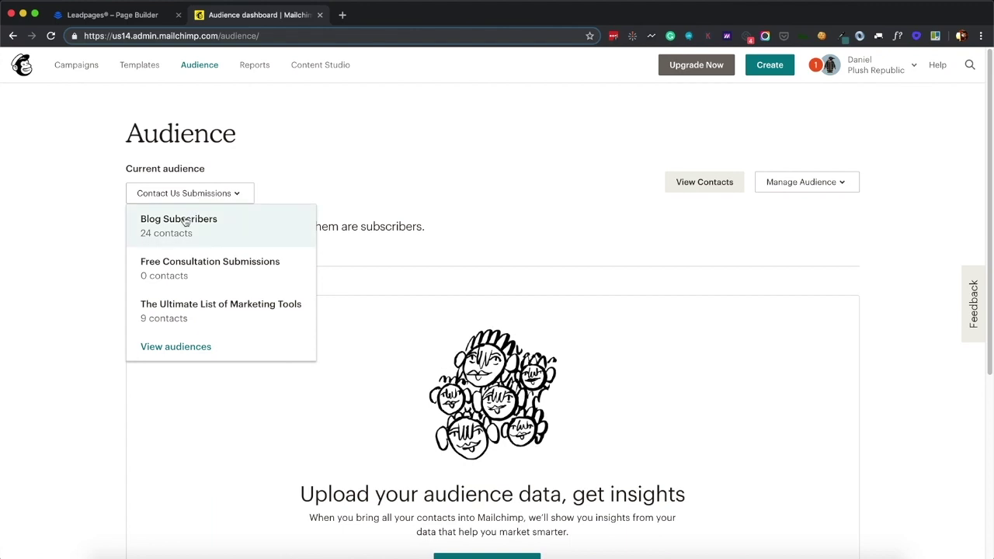
{"action": "left_click", "coordinate": [158, 347]}
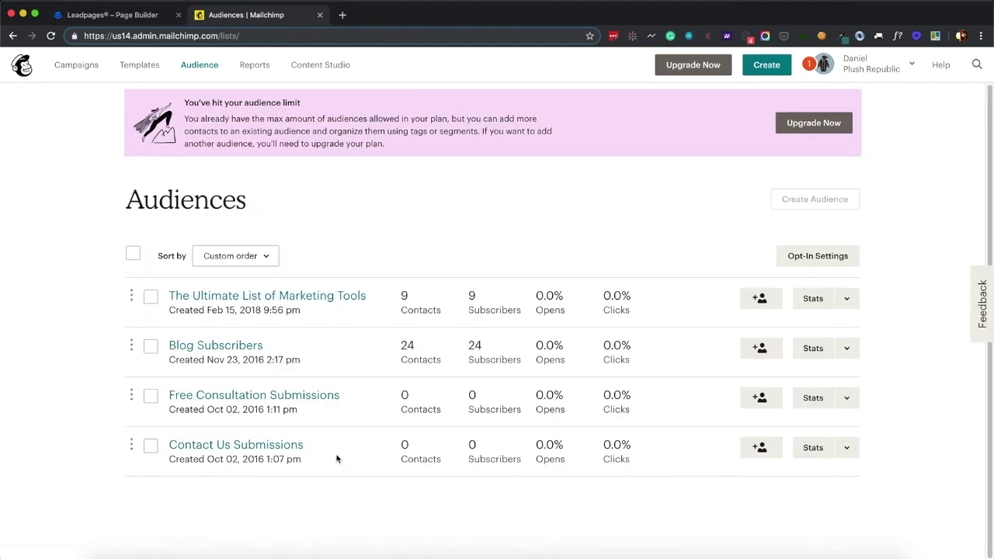
Confirm Contact Us Submissions' audience fields include I'm Interested In:, then return to Leadpages
{"action": "left_click", "coordinate": [847, 448]}
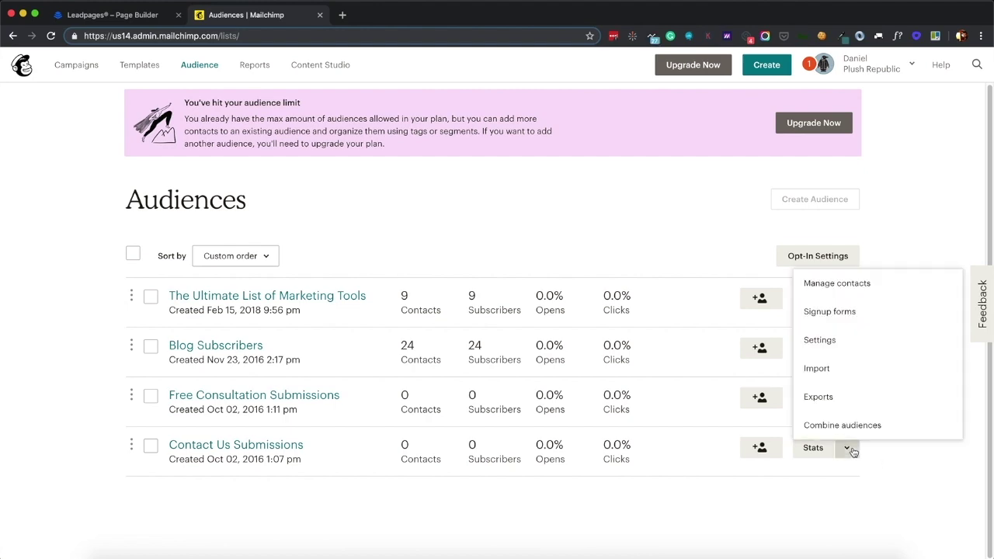
{"action": "left_click", "coordinate": [820, 340]}
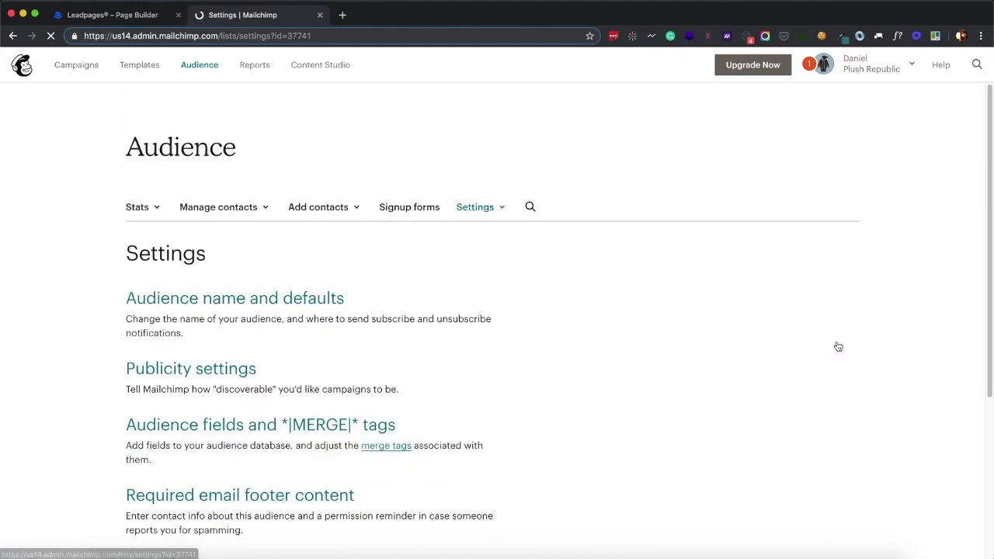
{"action": "scroll", "coordinate": [268, 482], "scroll_direction": "down", "scroll_amount": 1}
{"action": "scroll", "coordinate": [268, 482], "scroll_direction": "down", "scroll_amount": 2}
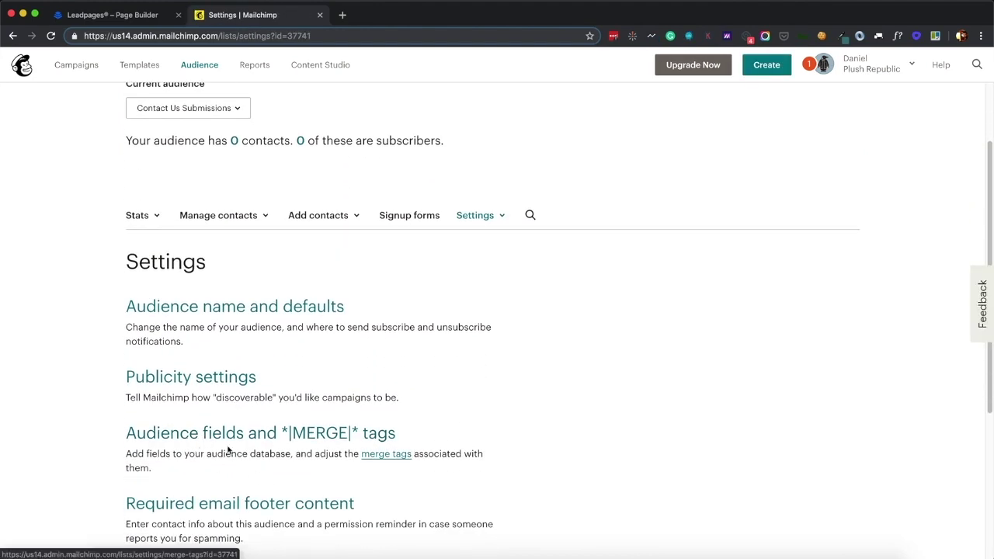
{"action": "scroll", "coordinate": [199, 402], "scroll_direction": "down", "scroll_amount": 2}
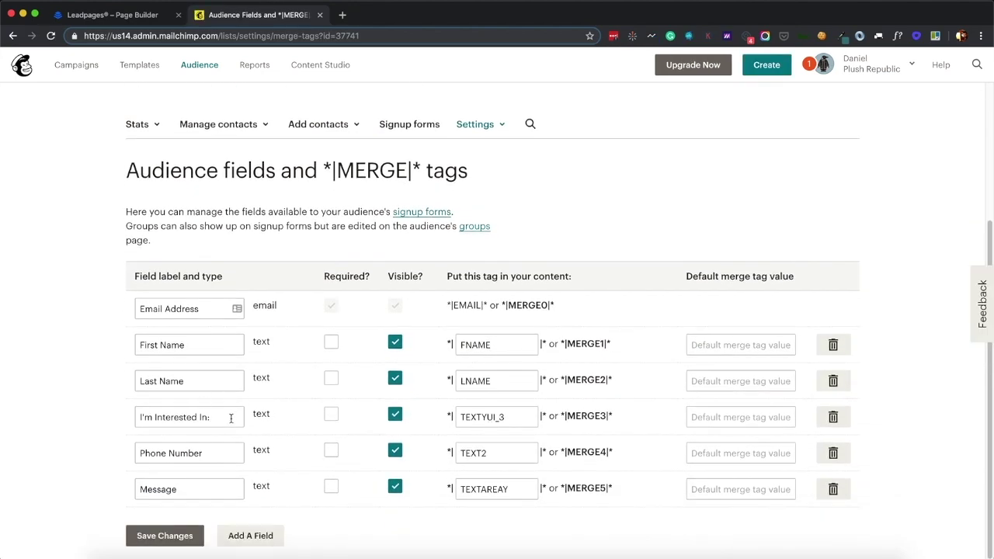
{"action": "left_click_drag", "start_coordinate": [230, 418], "coordinate": [135, 420]}
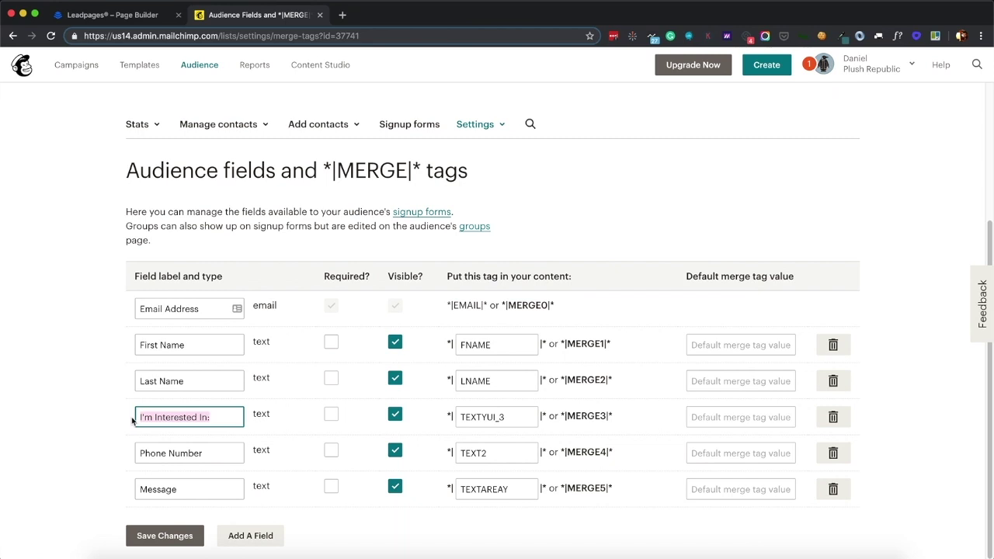
{"action": "left_click", "coordinate": [100, 17]}
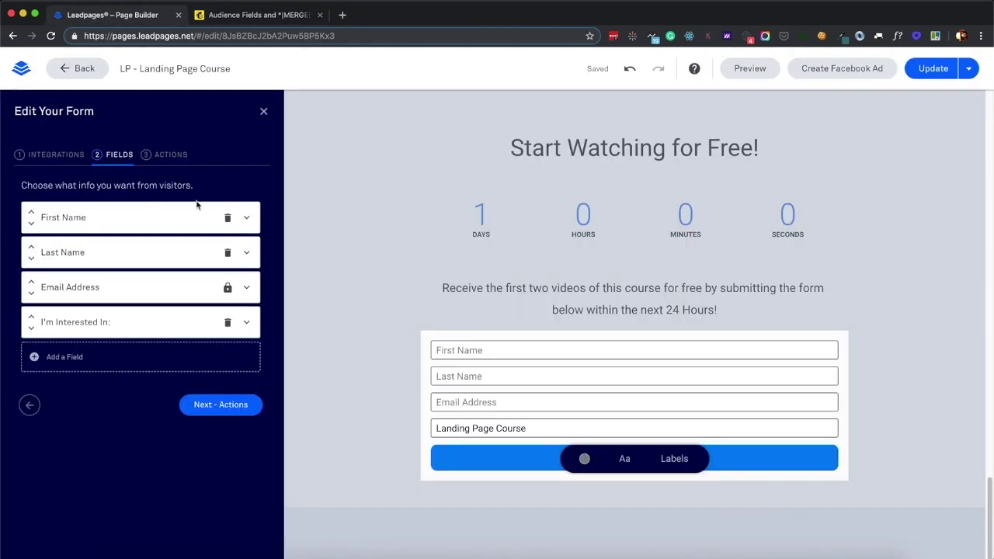
Make the I'm Interested In: form field hidden
{"action": "left_click", "coordinate": [246, 323]}
{"action": "scroll", "coordinate": [64, 483], "scroll_direction": "down", "scroll_amount": 4}
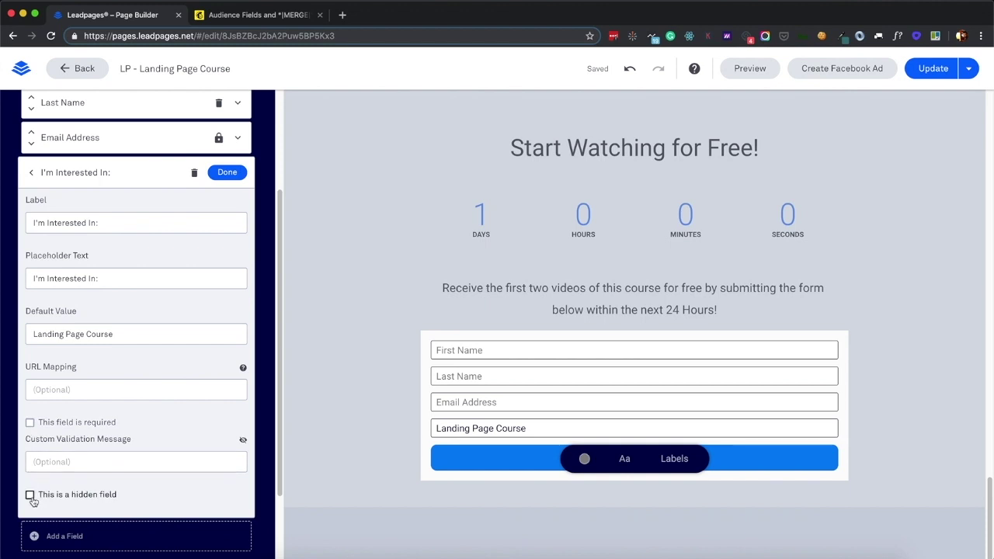
{"action": "left_click", "coordinate": [30, 495]}
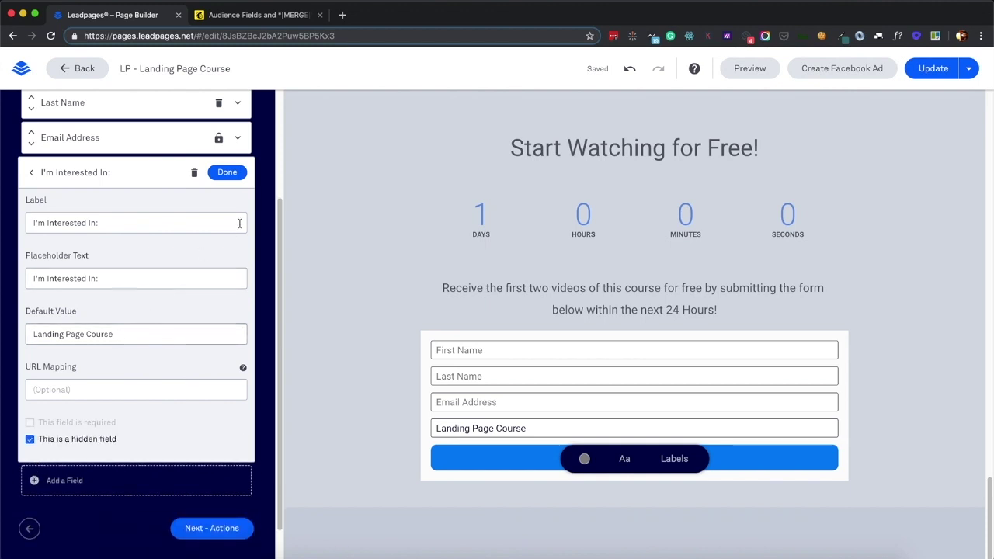
{"action": "left_click", "coordinate": [228, 173]}
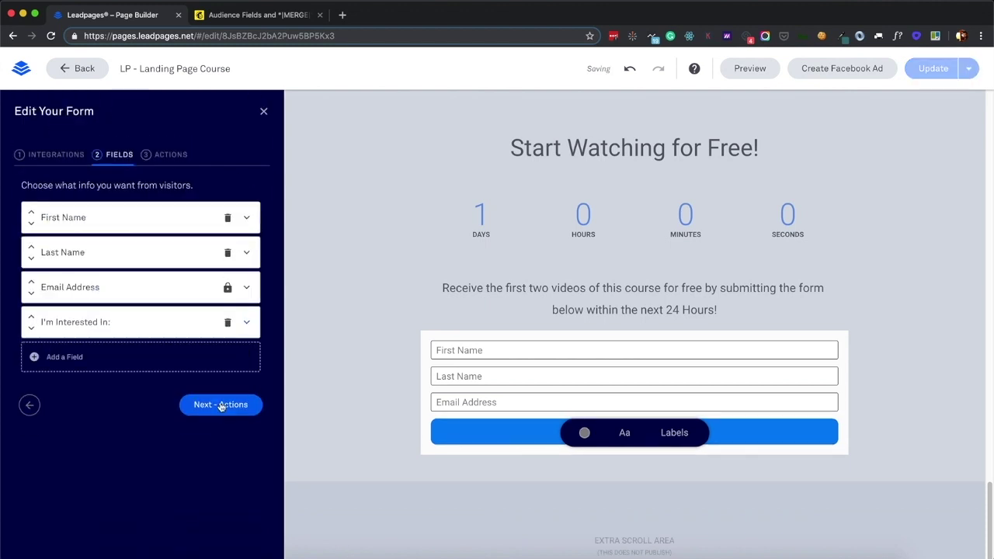
Keep the default Leadpages thank-you page and save and close the form
{"action": "left_click", "coordinate": [54, 154]}
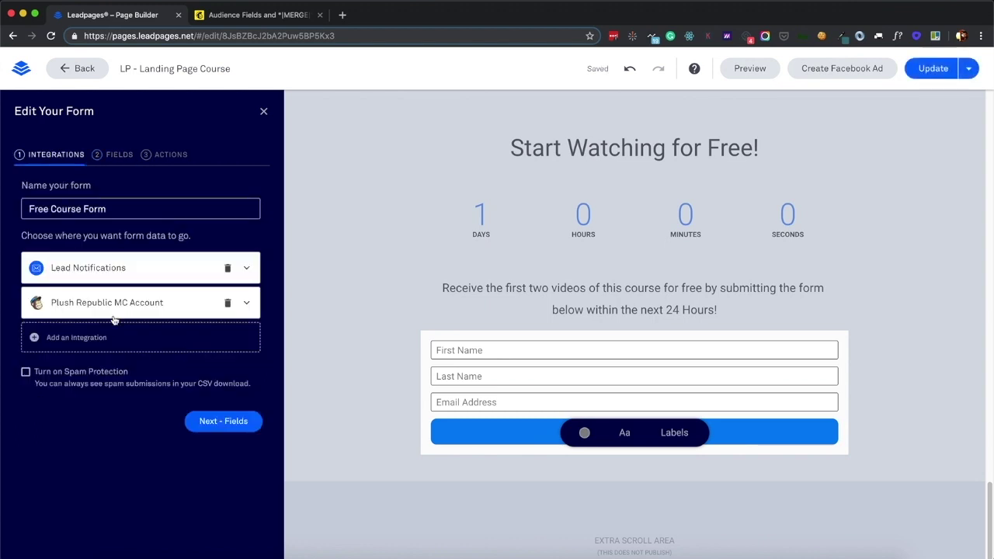
{"action": "left_click", "coordinate": [118, 154]}
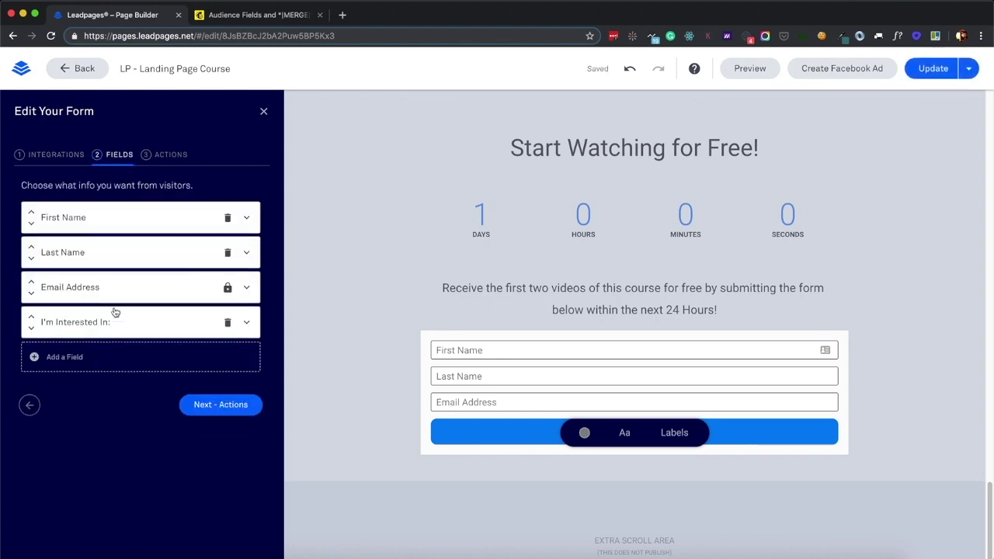
{"action": "left_click", "coordinate": [196, 403]}
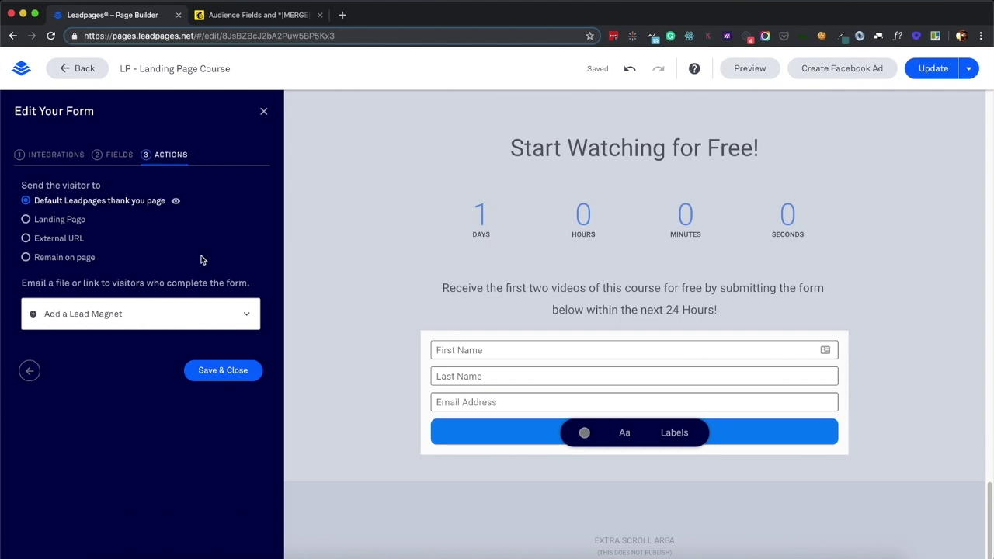
{"action": "left_click", "coordinate": [222, 371]}
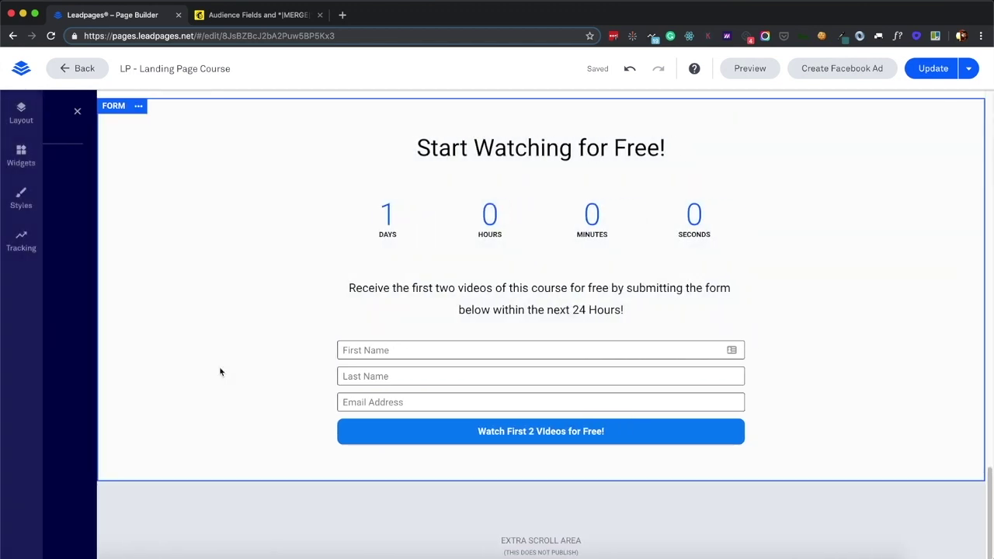
Open the live landing page and submit the signup form with a test first name, last name and email
{"action": "right_click", "coordinate": [940, 88]}
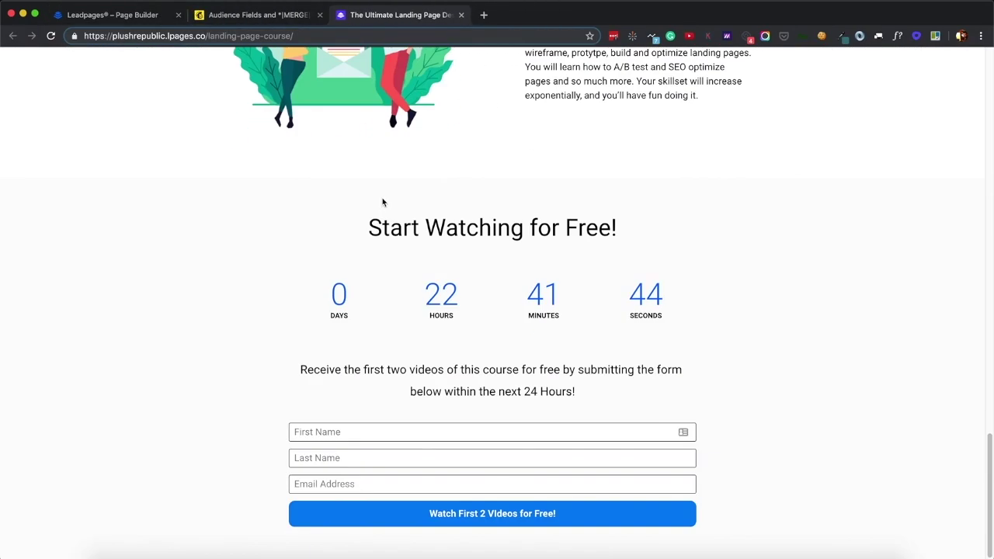
{"action": "left_click", "coordinate": [321, 430]}
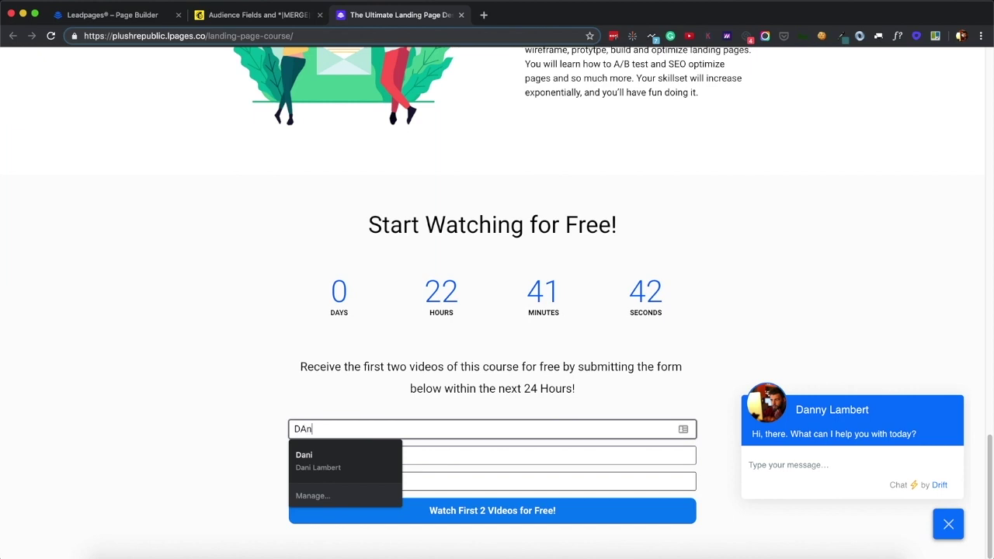
{"action": "key", "text": "Tab"}
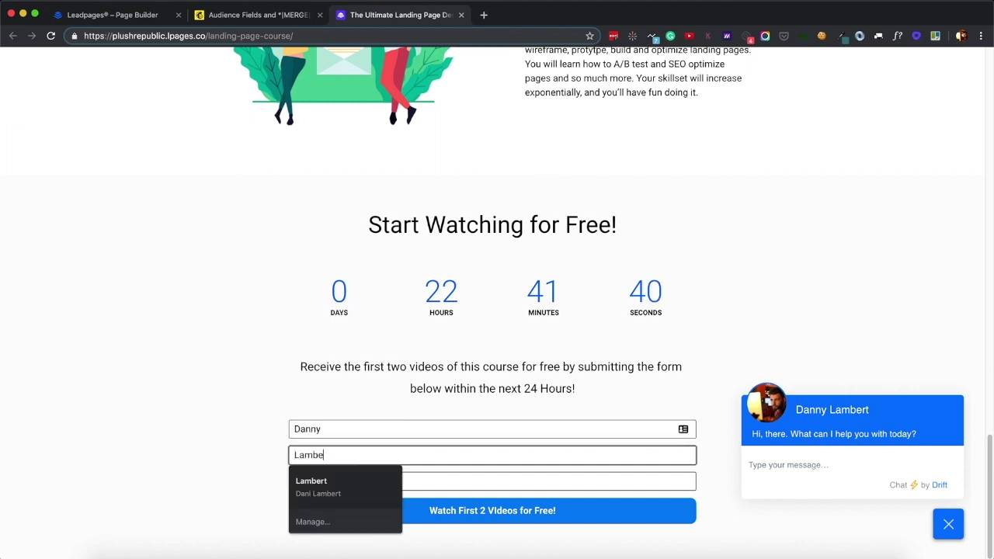
{"action": "key", "text": "Tab"}
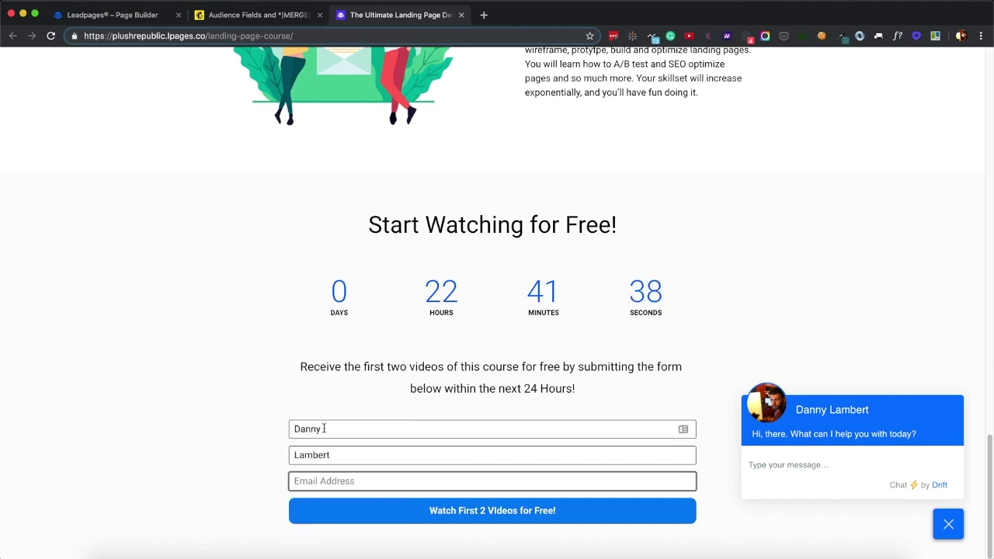
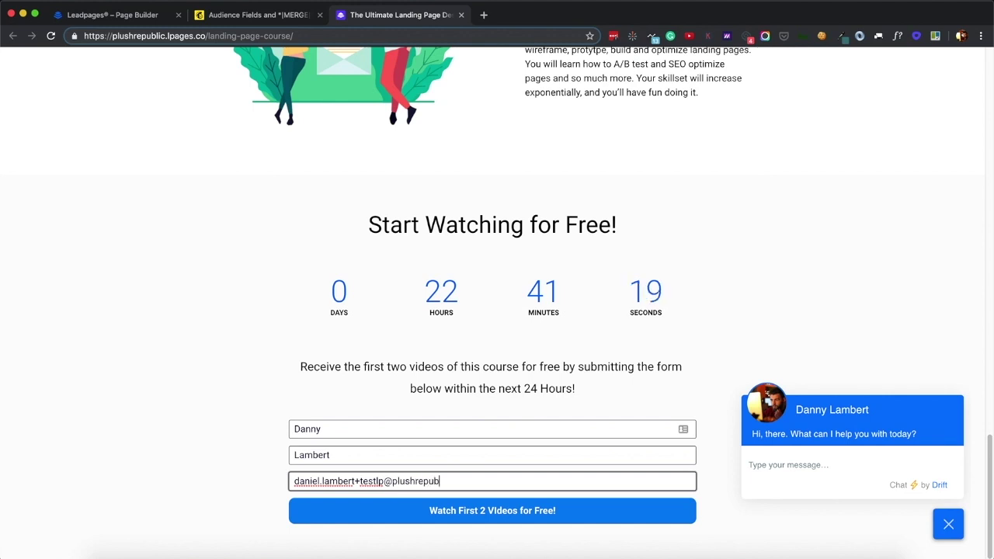
{"action": "left_click", "coordinate": [439, 518]}
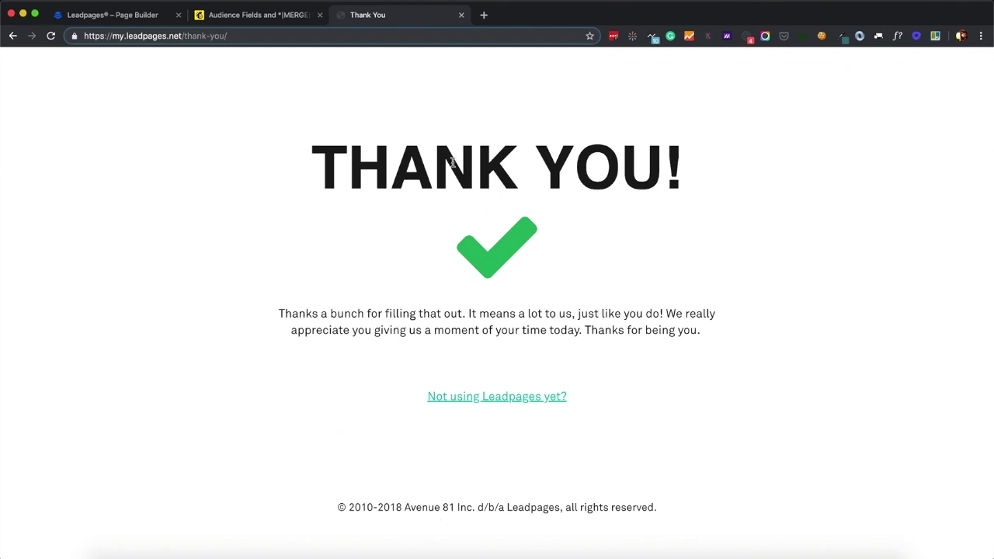
Open the new test contact in Contact Us Submissions and confirm I'm Interested In: shows Landing Page Course
{"action": "left_click", "coordinate": [239, 17]}
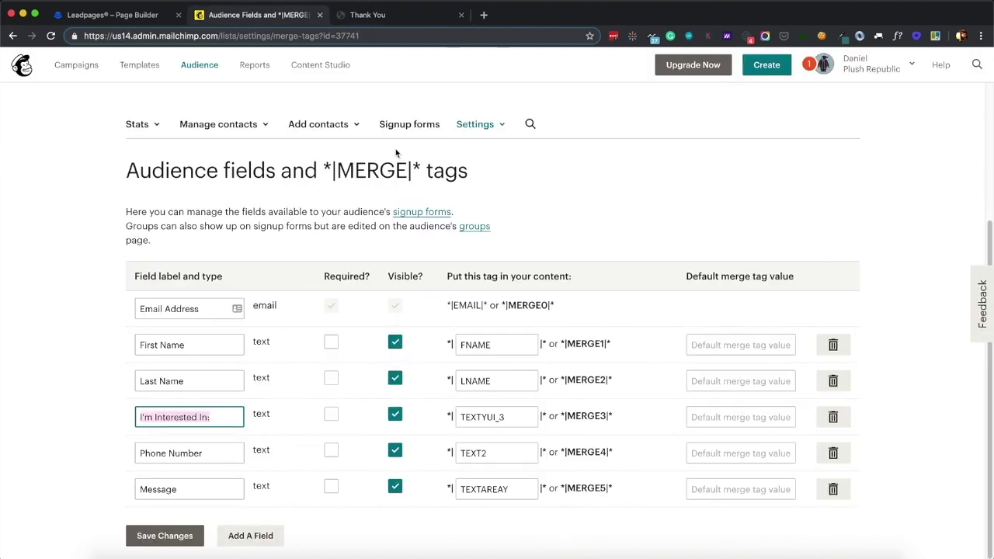
{"action": "left_click", "coordinate": [197, 68]}
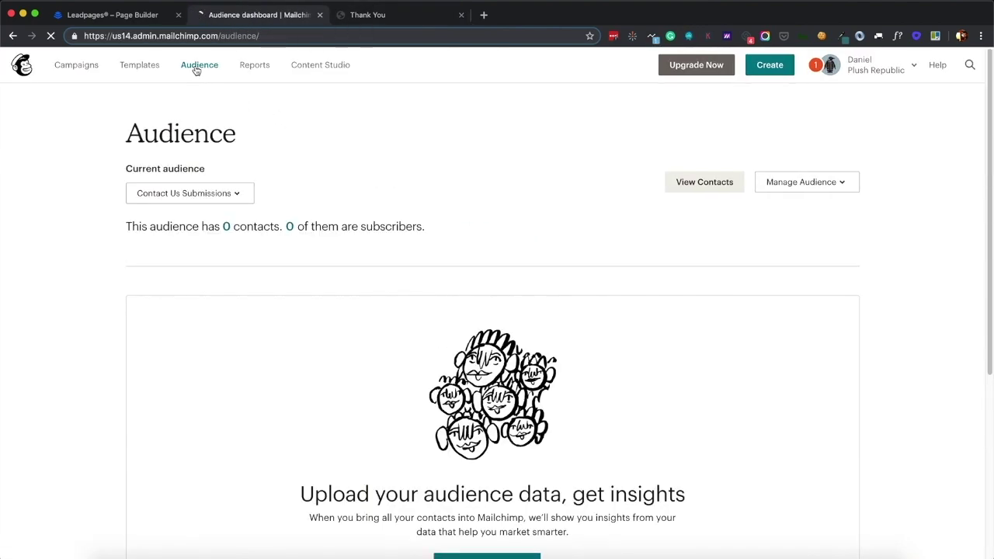
{"action": "left_click", "coordinate": [227, 193]}
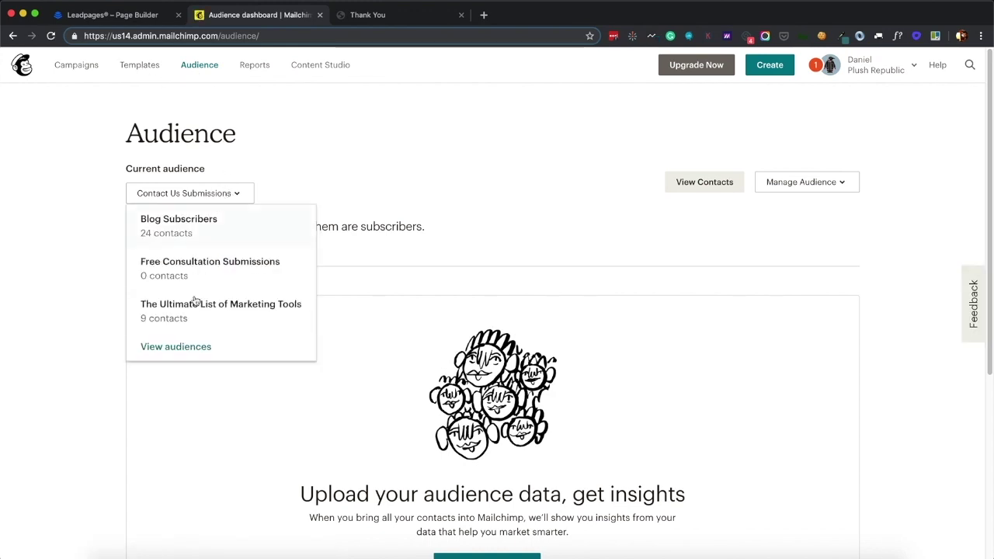
{"action": "left_click", "coordinate": [171, 347]}
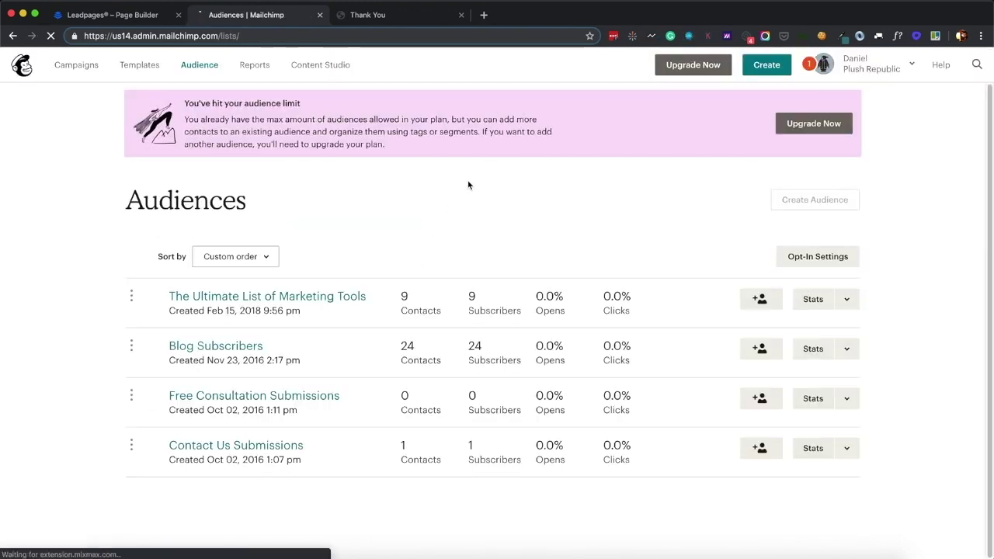
{"action": "left_click", "coordinate": [266, 446]}
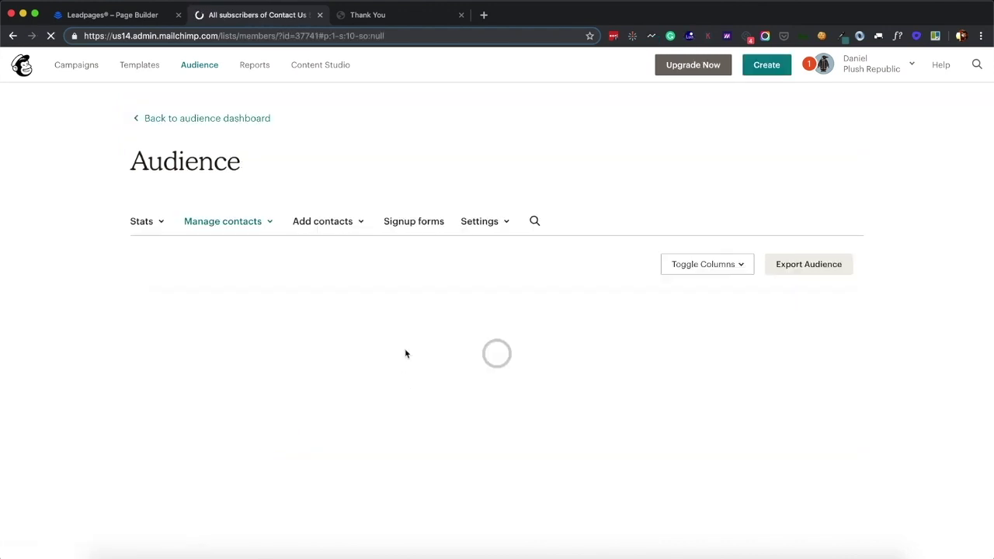
{"action": "left_click", "coordinate": [268, 475]}
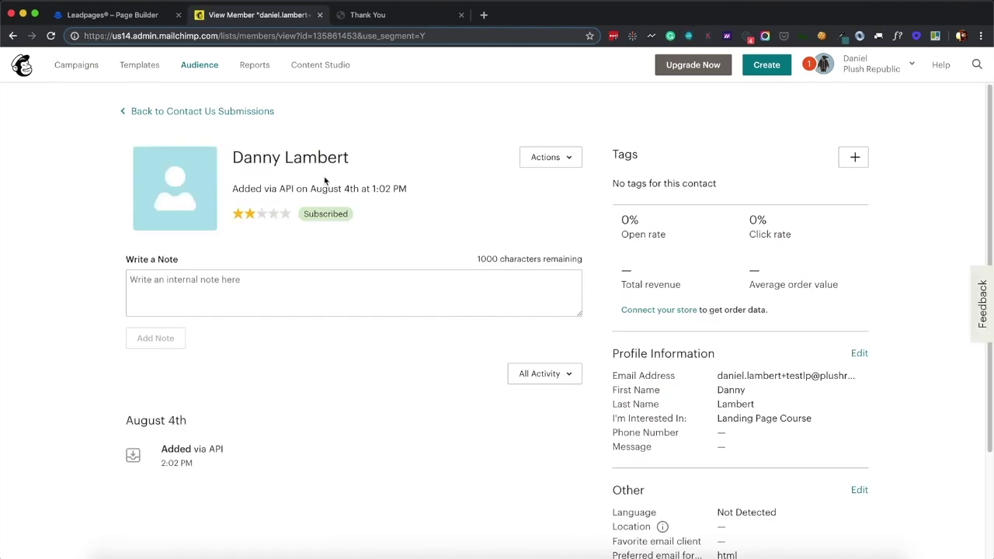
{"action": "scroll", "coordinate": [796, 374], "scroll_direction": "down", "scroll_amount": 3}
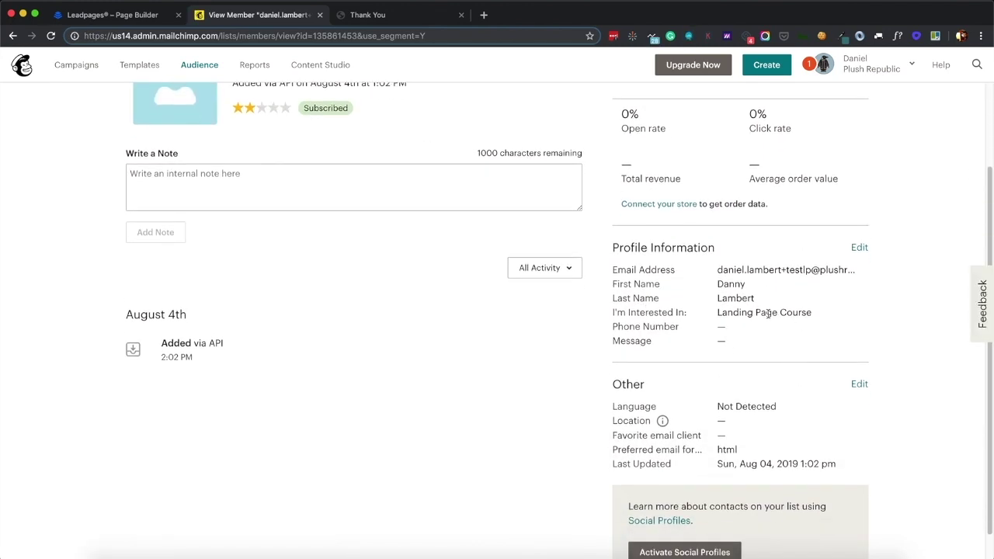
{"action": "scroll", "coordinate": [484, 357], "scroll_direction": "up", "scroll_amount": 3}
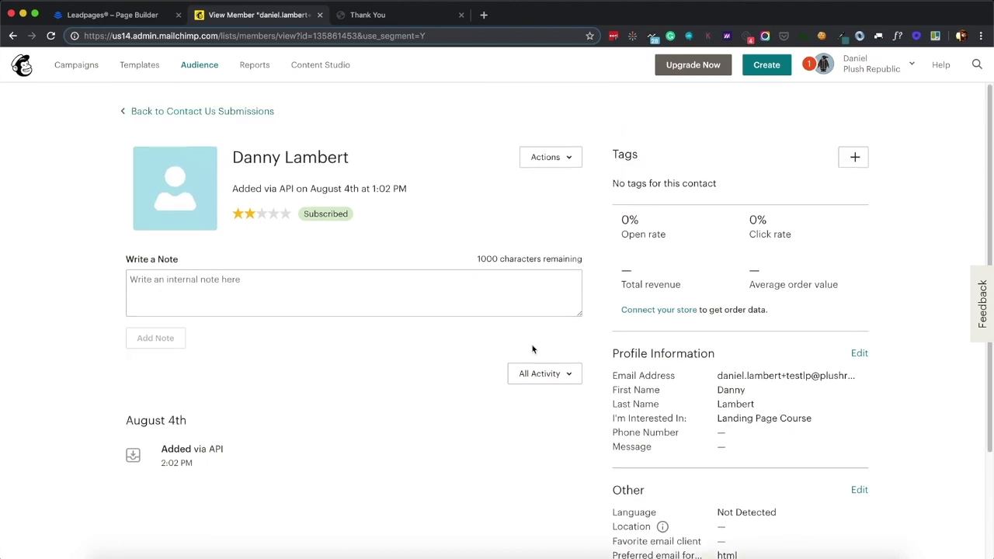
{"action": "scroll", "coordinate": [669, 351], "scroll_direction": "down", "scroll_amount": 1}
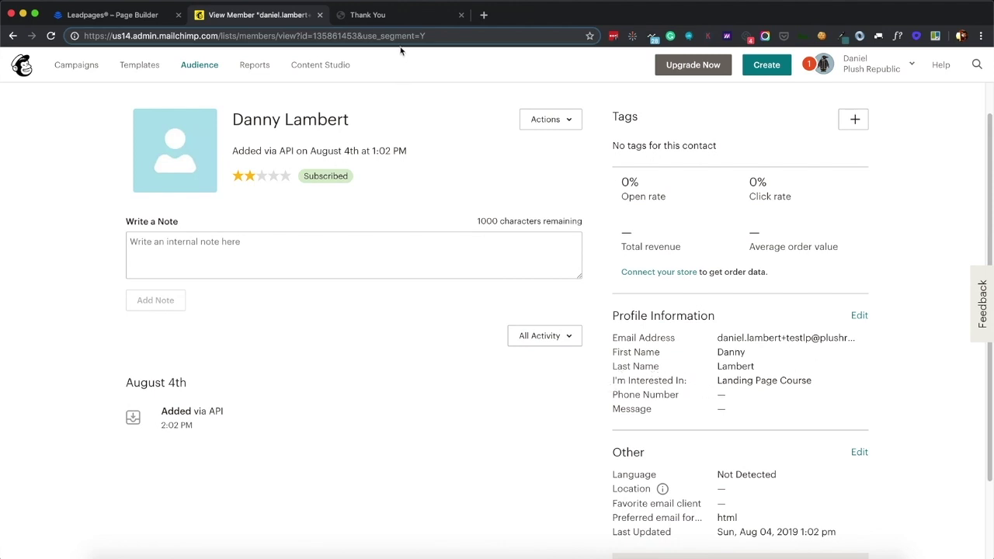
{"action": "left_click", "coordinate": [117, 15]}
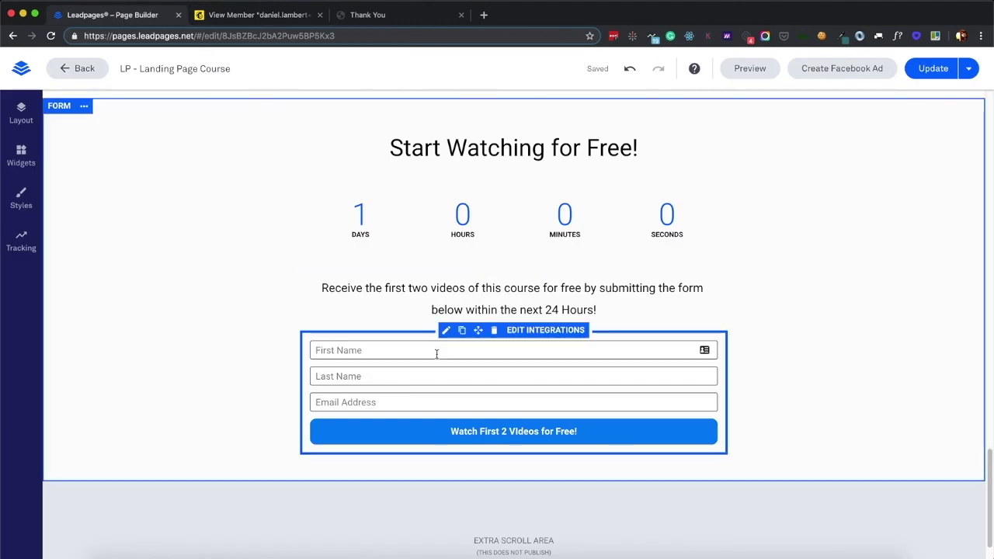
{"action": "scroll", "coordinate": [441, 373], "scroll_direction": "up", "scroll_amount": 3}
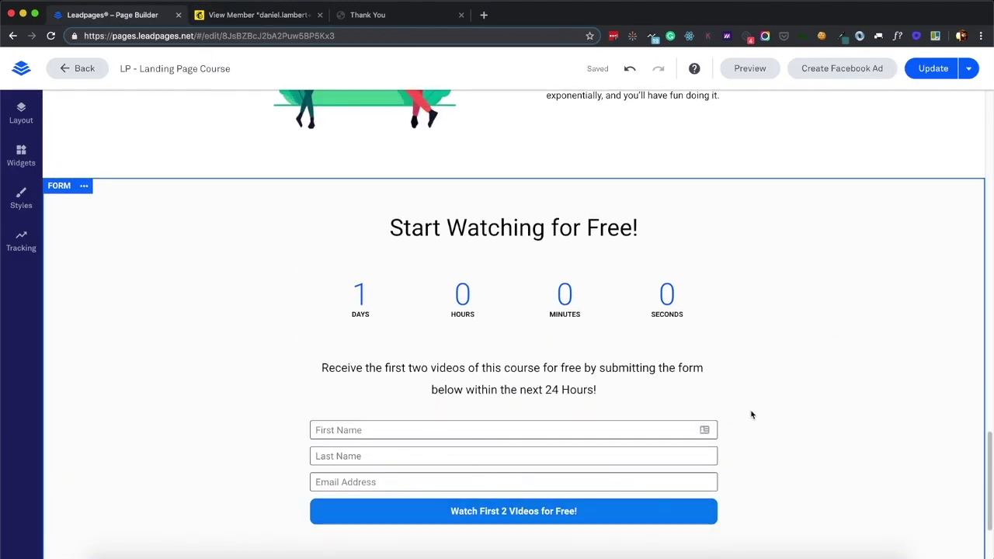
{"action": "left_click", "coordinate": [361, 21]}
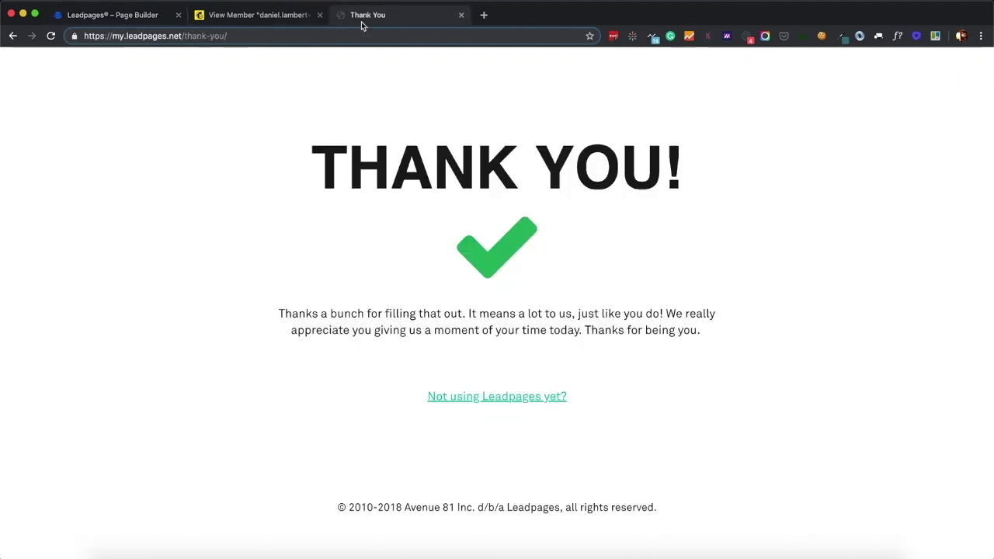
{"action": "left_click", "coordinate": [255, 19]}
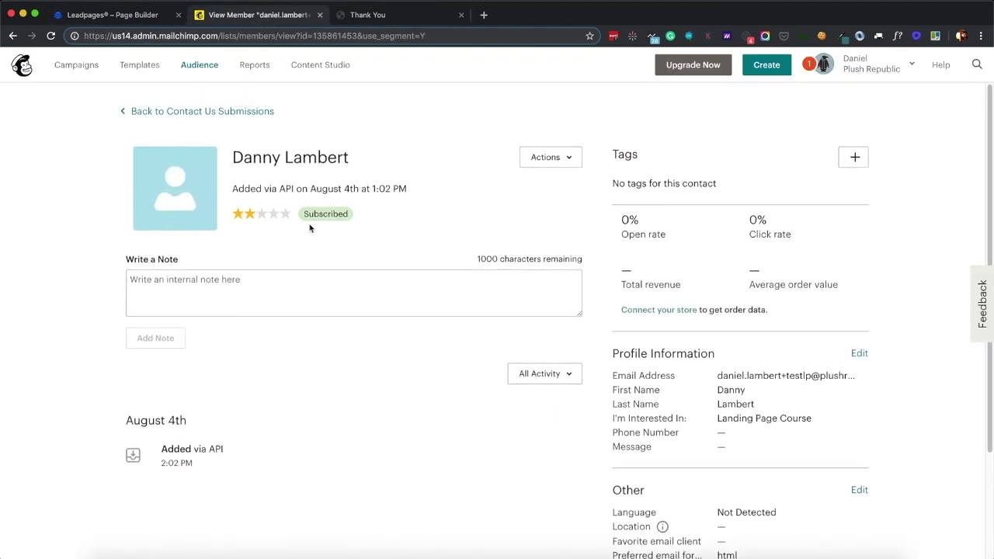